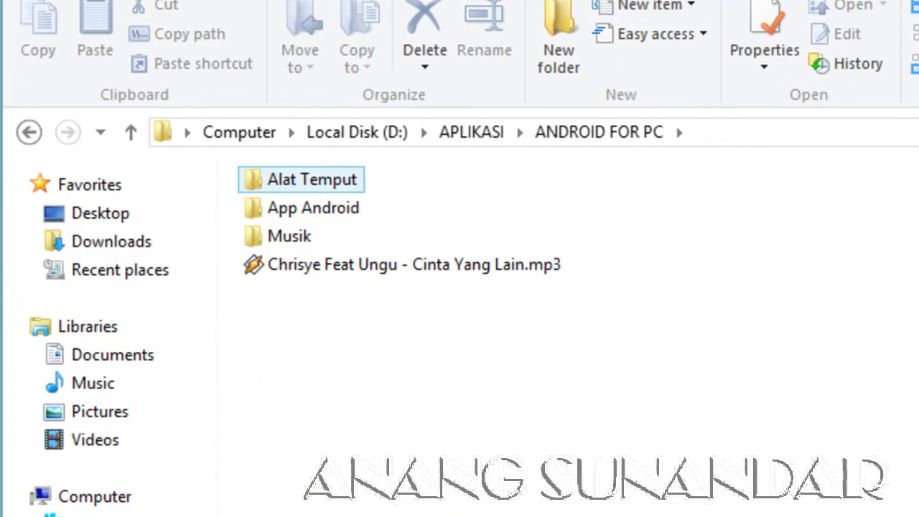
# Open the Alat Temput folder and run VirtualBox-4.3.0-89960-Win.exe as administrator, allowing it to make changes.
pyautogui.press('Return')
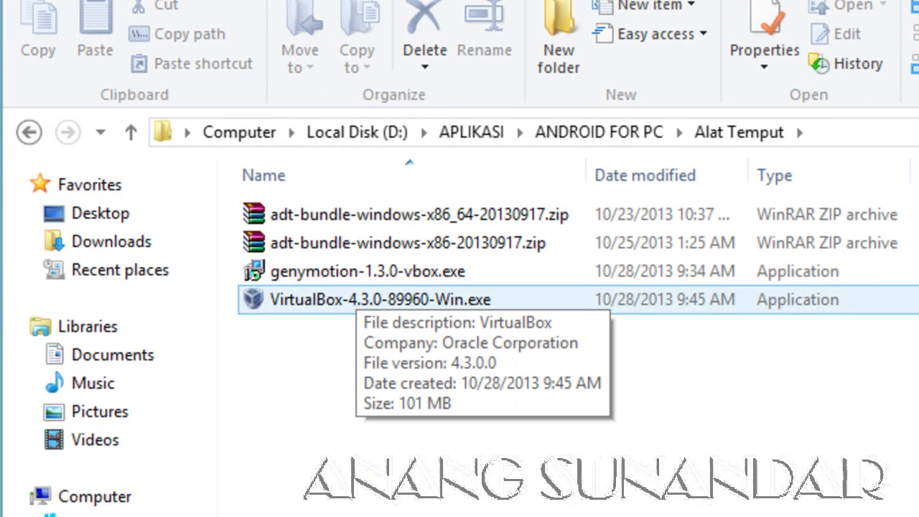
pyautogui.rightClick(319, 302)
pyautogui.click(402, 378)
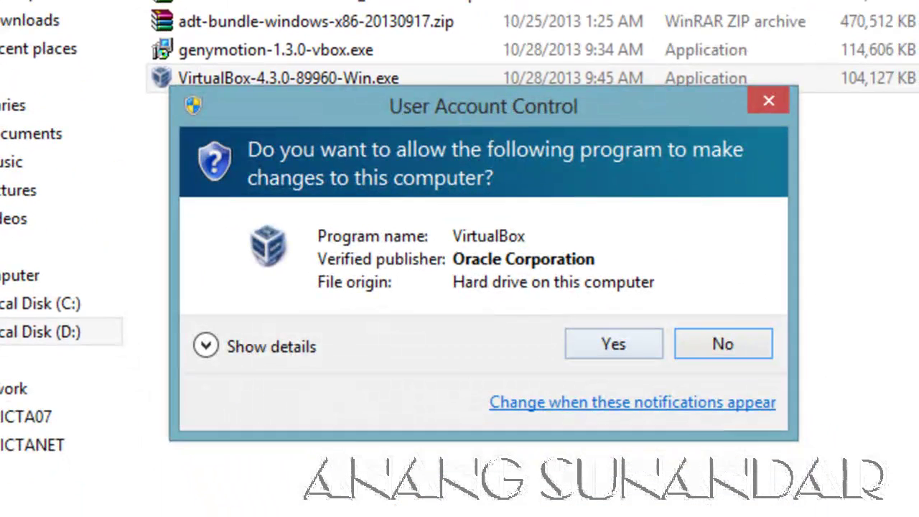
pyautogui.click(614, 343)
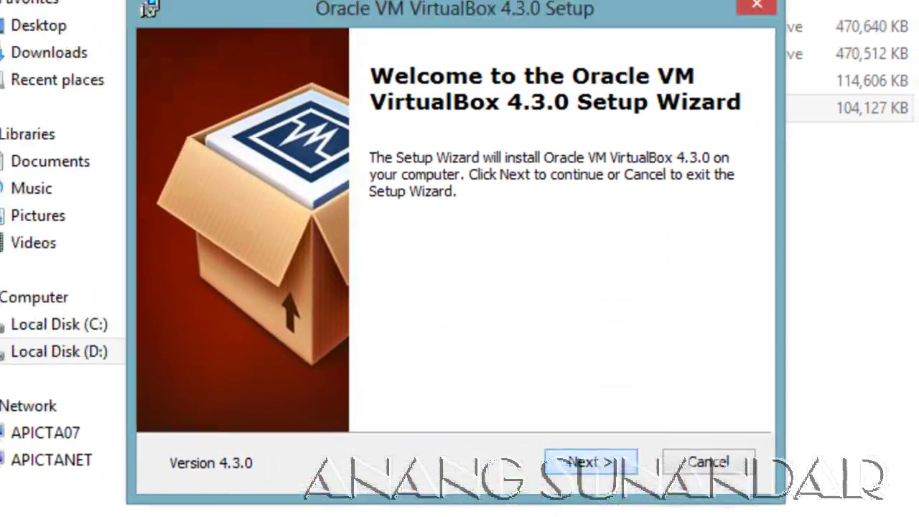
# Install Oracle VM VirtualBox 4.3.0 with the default options, accept the network reset, and finish with the program set to start.
pyautogui.click(591, 461)
pyautogui.click(591, 462)
pyautogui.click(591, 462)
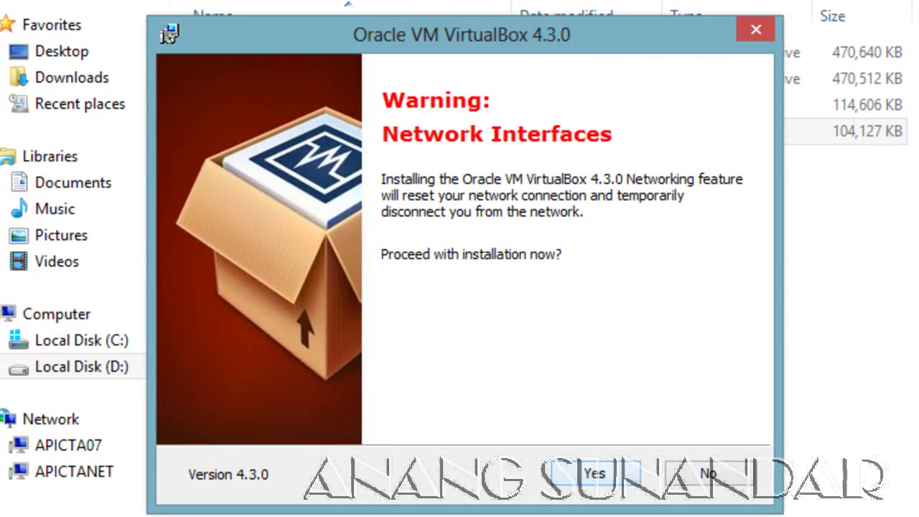
pyautogui.press('Return')
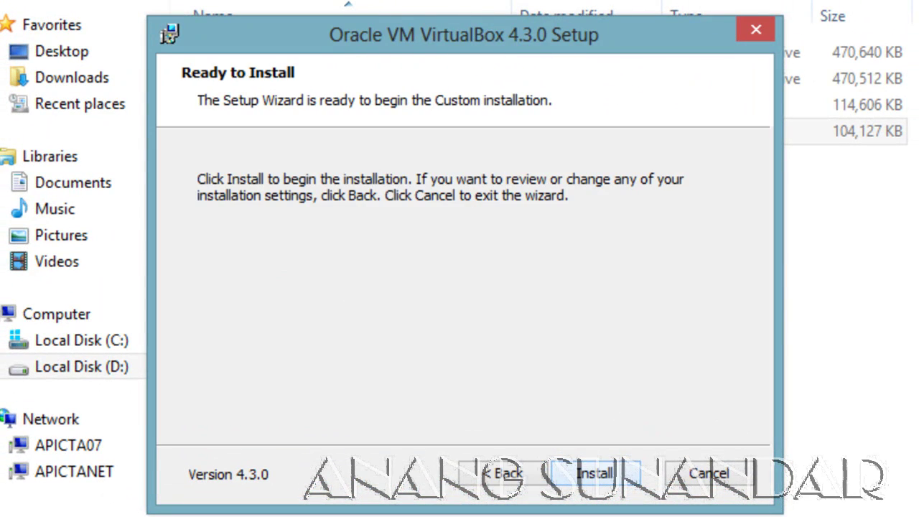
pyautogui.press('Return')
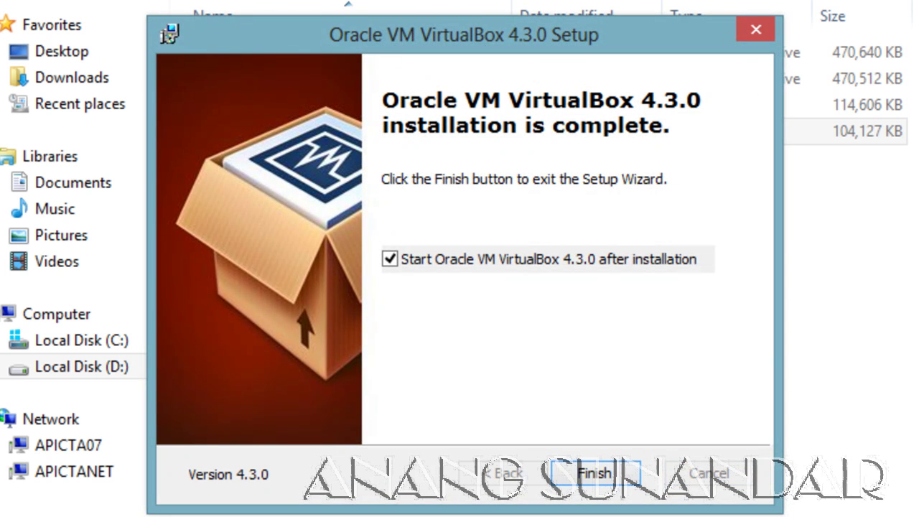
pyautogui.press('Return')
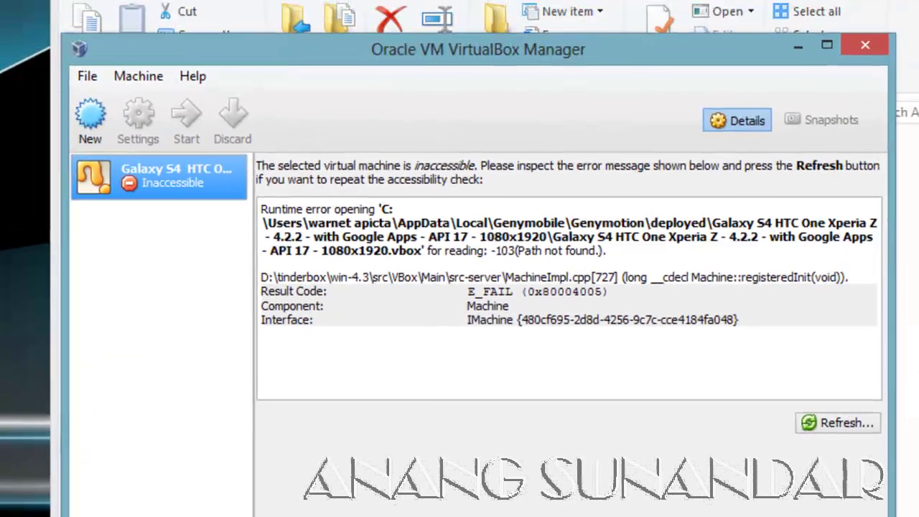
pyautogui.rightClick(145, 179)
pyautogui.click(208, 237)
pyautogui.press('Return')
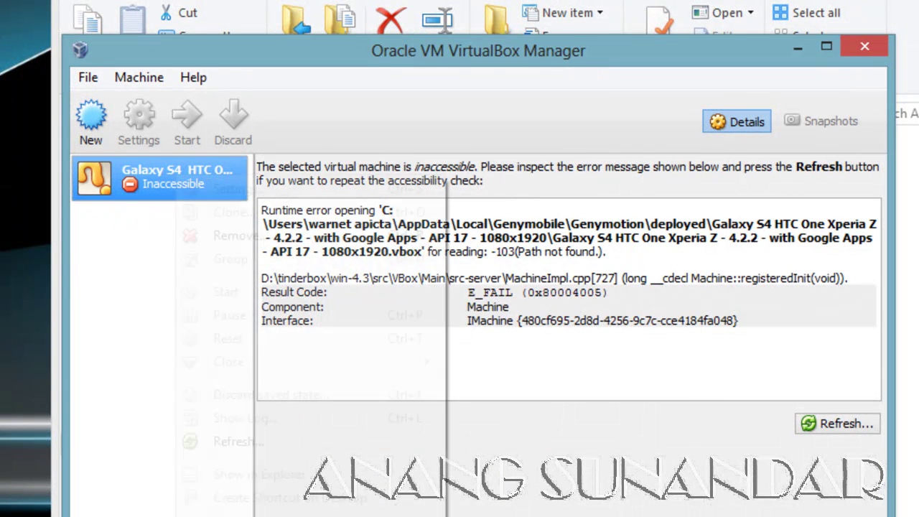
pyautogui.rightClick(177, 179)
pyautogui.click(215, 236)
pyautogui.press('Escape')
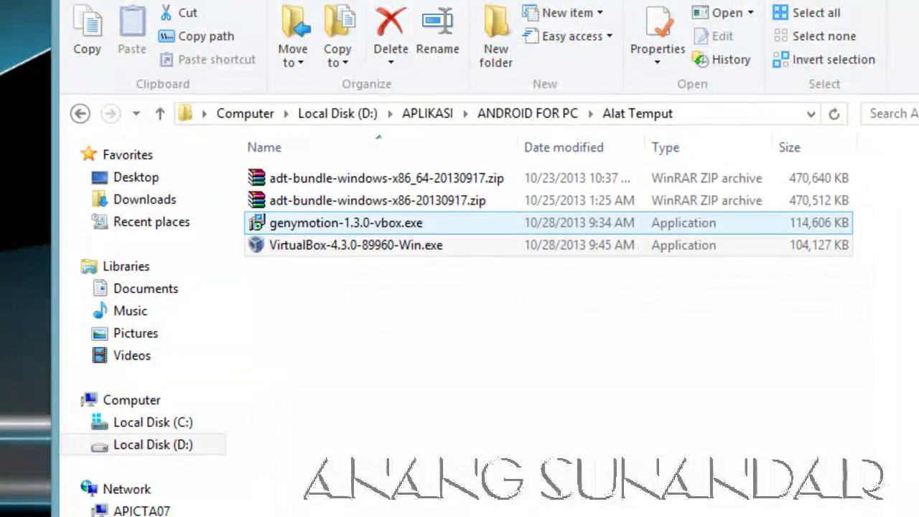
# Run genymotion-1.3.0-vbox.exe from the Alat Temput folder as administrator and allow it to make changes.
pyautogui.rightClick(309, 224)
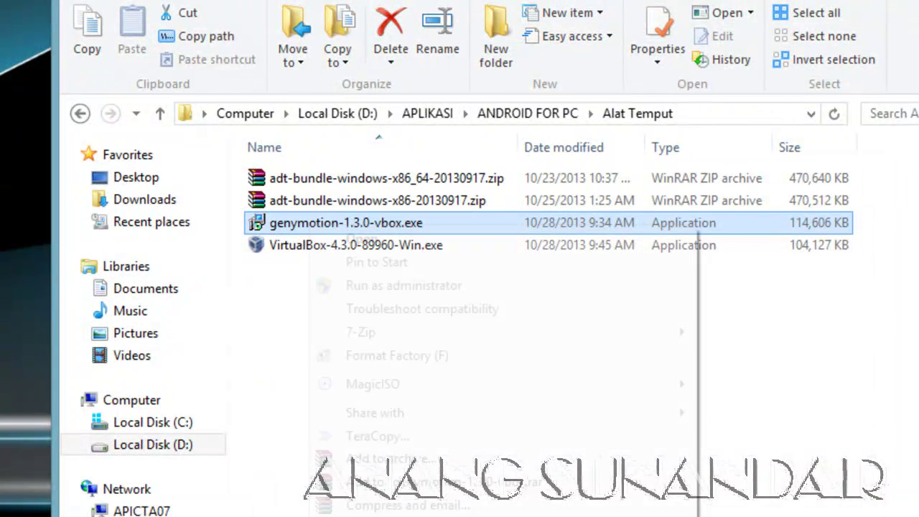
pyautogui.click(410, 285)
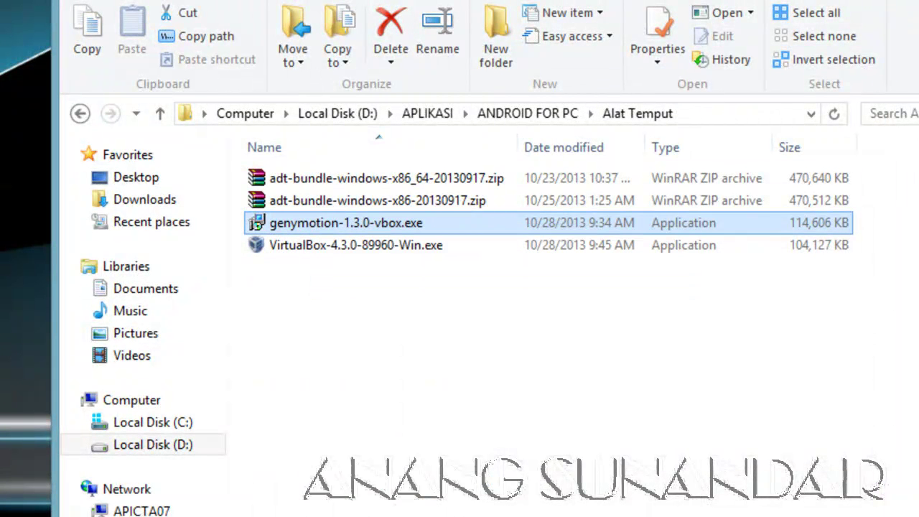
pyautogui.click(611, 452)
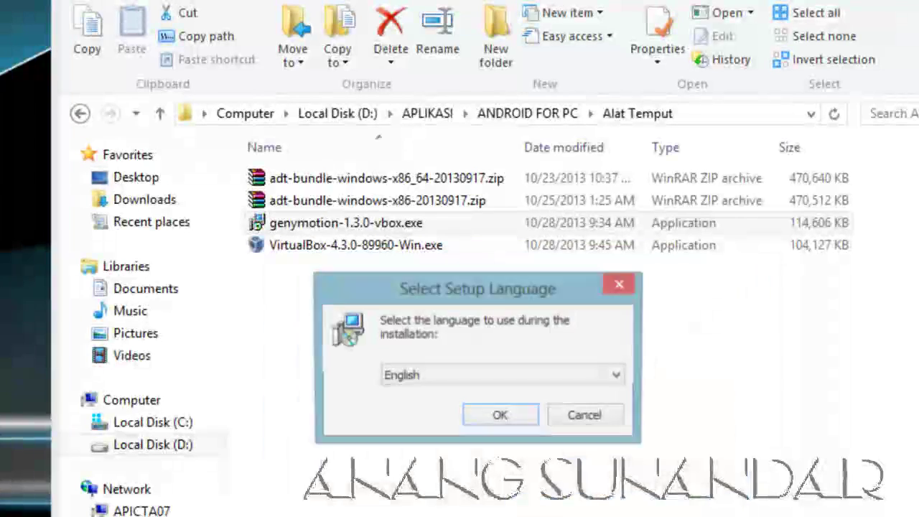
# Install Genymotion in English with the default options, decline the bundled VirtualBox version, and launch Genymotion on finishing.
pyautogui.press('Return')
pyautogui.press('Return')
pyautogui.press('Return')
pyautogui.press('Return')
pyautogui.press('Return')
pyautogui.press('Return')
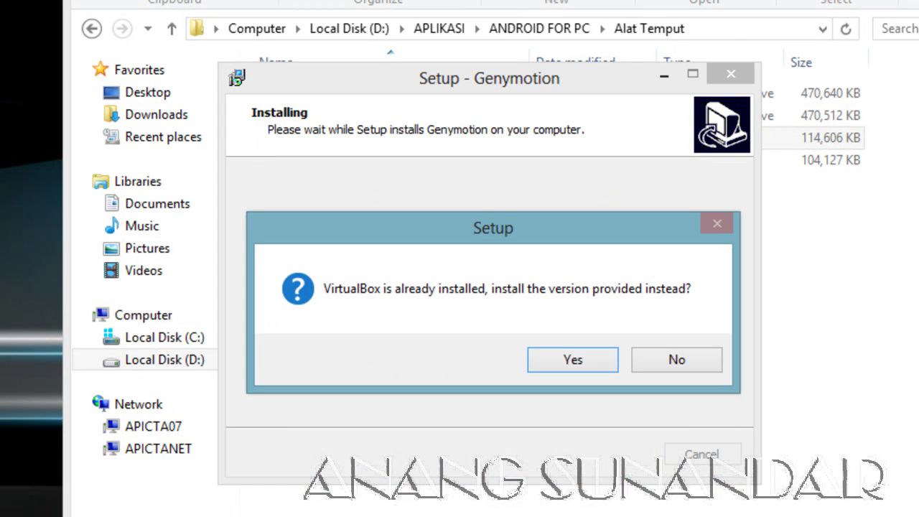
pyautogui.click(677, 360)
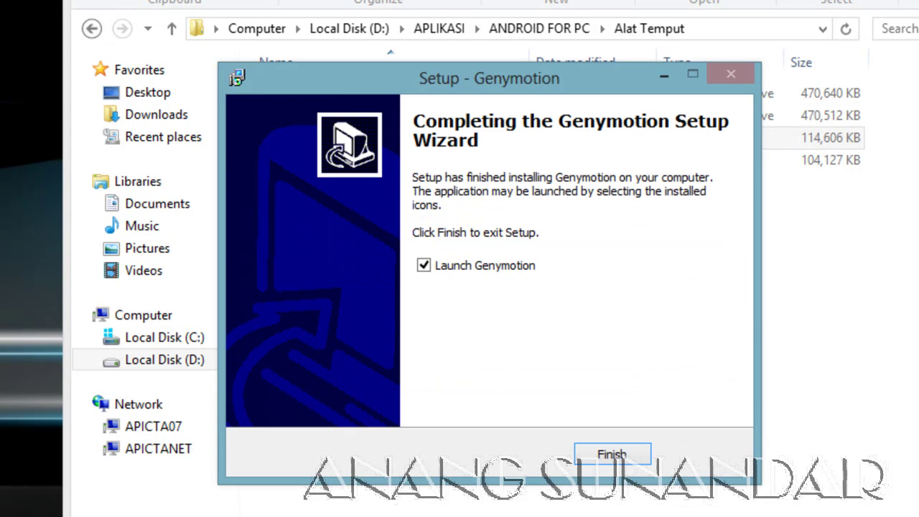
pyautogui.press('Return')
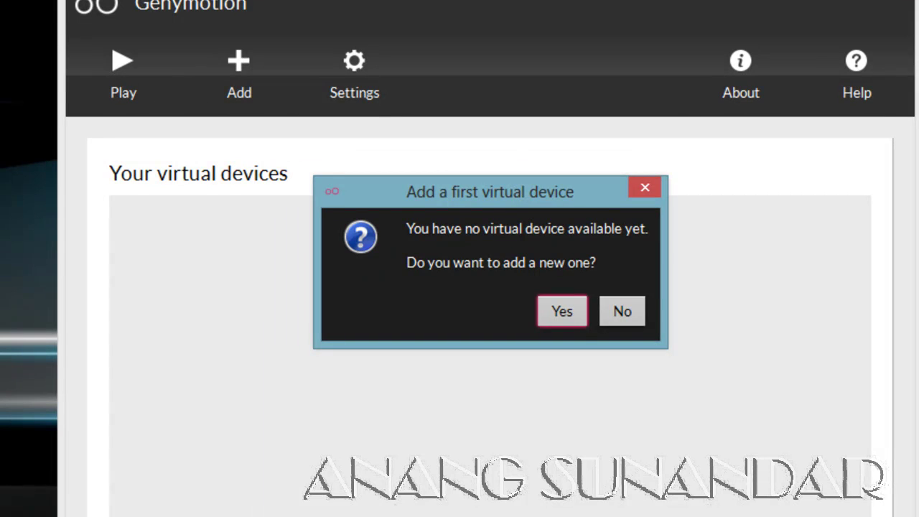
# Agree to add a first virtual device and connect to the Genymotion Cloud with the account credentials.
pyautogui.press('Return')
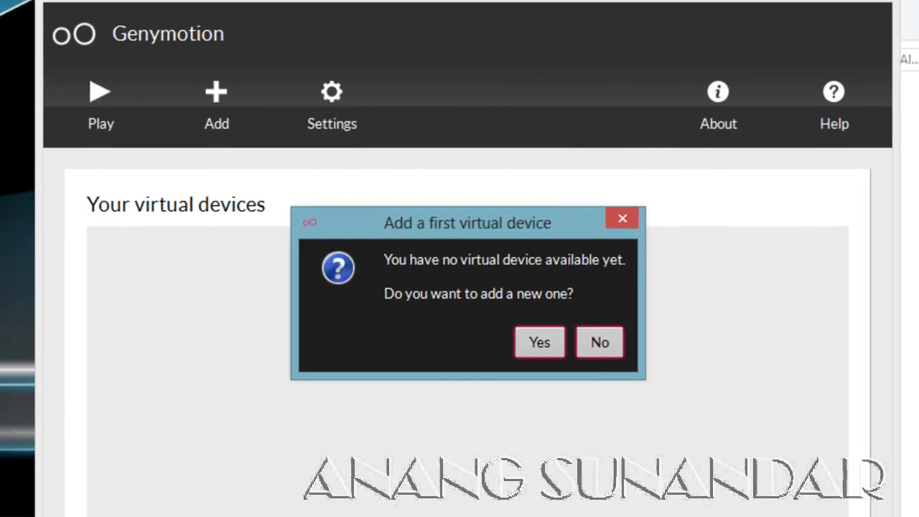
pyautogui.press('Return')
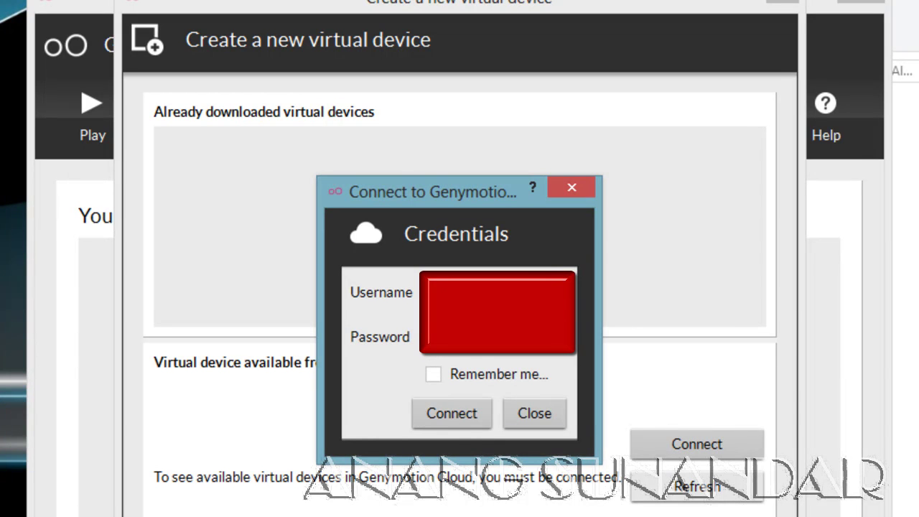
pyautogui.press('space')
pyautogui.press('Tab')
pyautogui.press('Return')
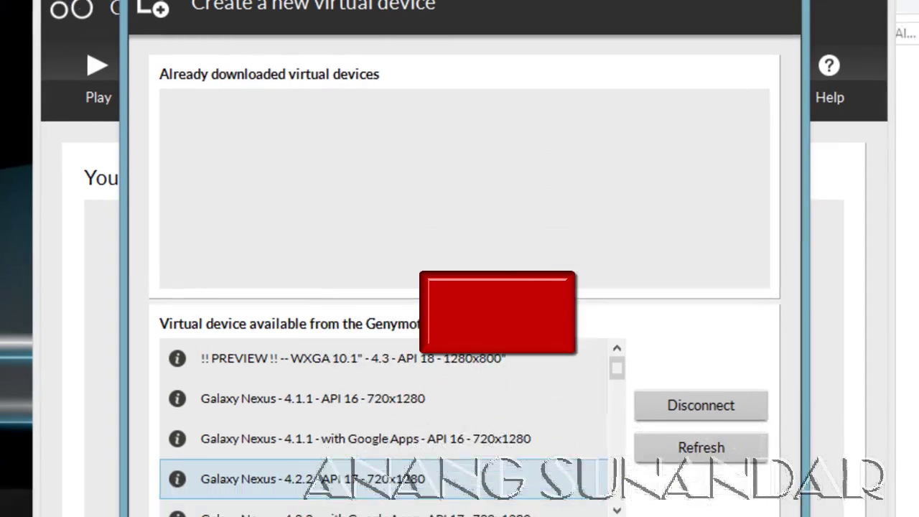
# Add the cloud virtual device "Galaxy S4 / HTC One / Xperia Z - 4.2.2 - with Google Apps - API 17 - 1080x1920" and start retrieving it.
pyautogui.click(360, 479)
pyautogui.scroll(-1, 359, 479)
pyautogui.click(394, 396)
pyautogui.click(721, 490)
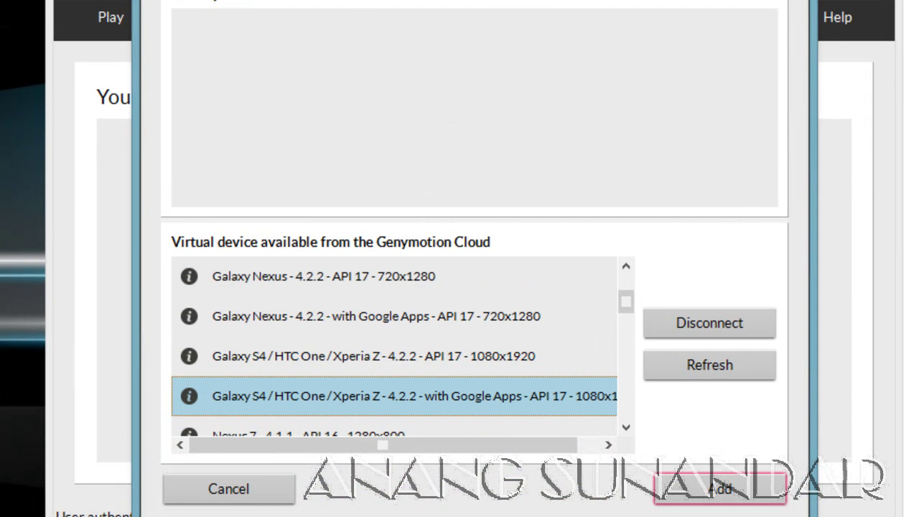
pyautogui.click(686, 388)
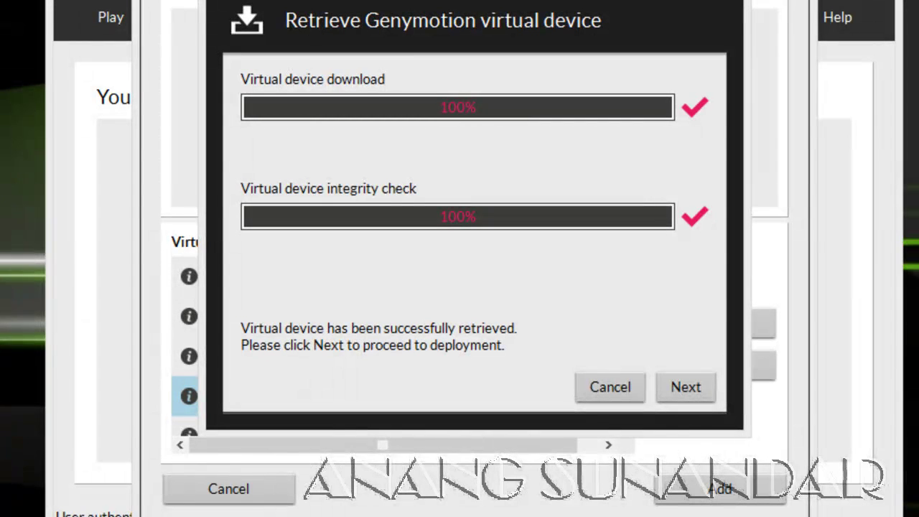
# Deploy the retrieved virtual device under its default name and finish the deployment.
pyautogui.press('Return')
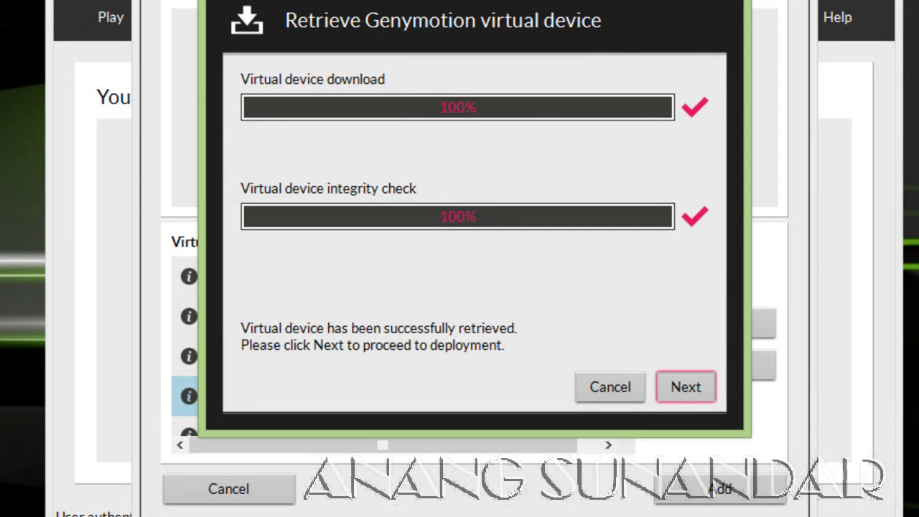
pyautogui.press('Return')
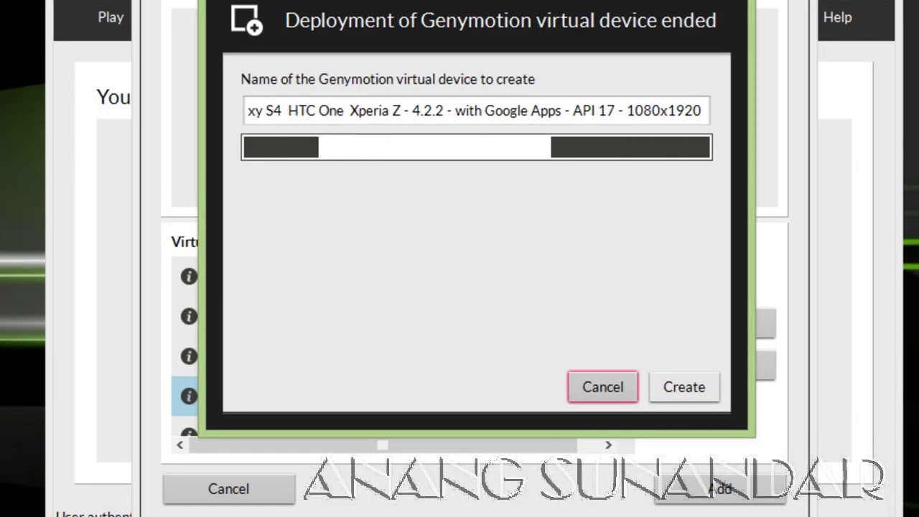
pyautogui.press('Return')
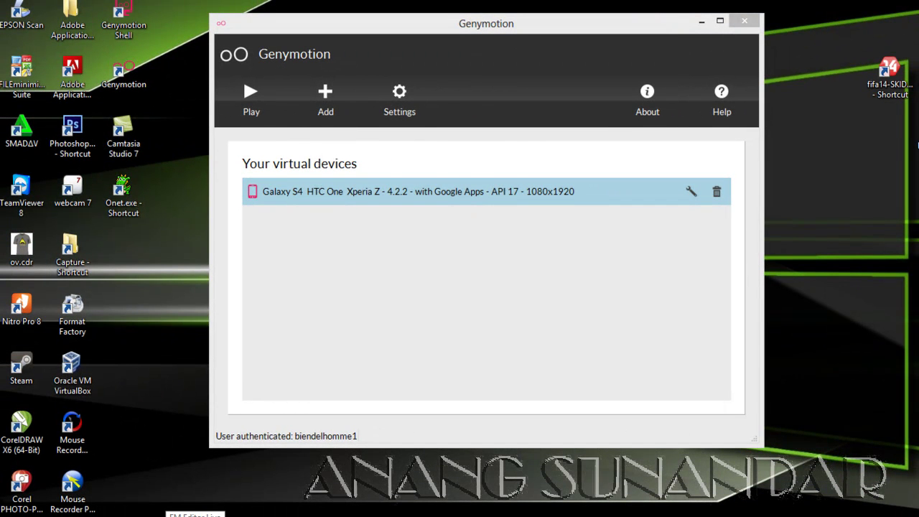
# Refresh the desktop and open Oracle VM VirtualBox from its desktop shortcut.
pyautogui.doubleClick(72, 373)
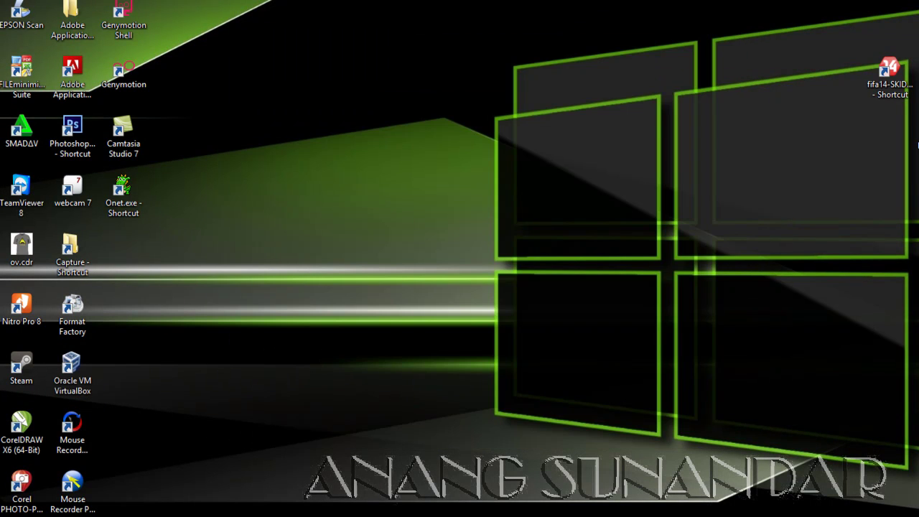
pyautogui.rightClick(432, 33)
pyautogui.click(460, 106)
pyautogui.rightClick(441, 91)
pyautogui.click(463, 163)
pyautogui.doubleClick(72, 373)
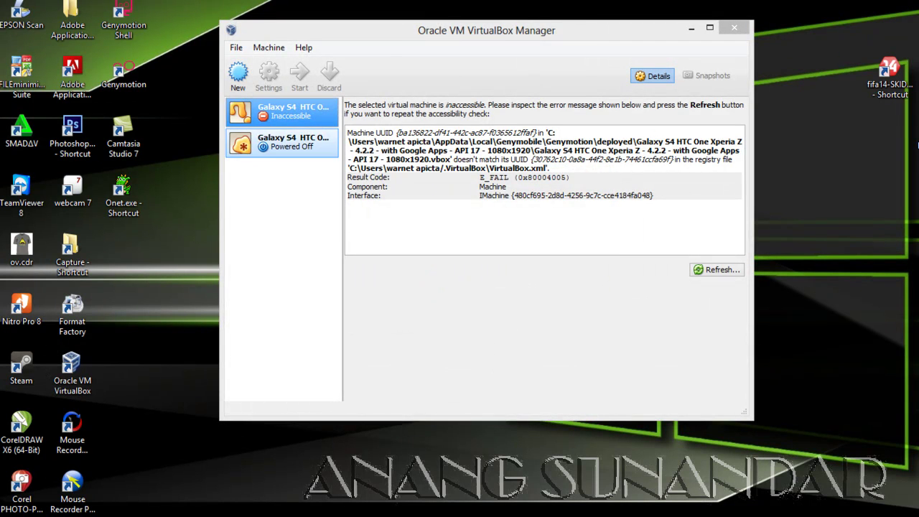
pyautogui.click(282, 142)
pyautogui.click(282, 113)
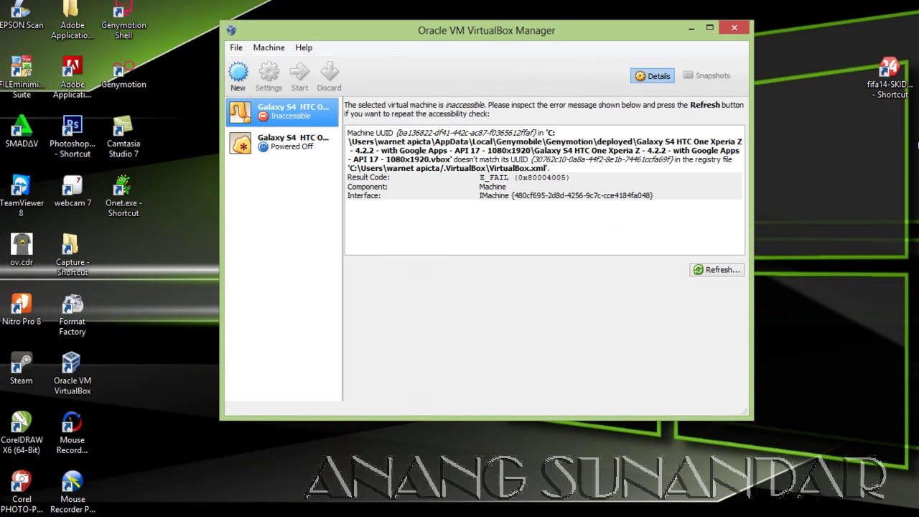
pyautogui.rightClick(290, 113)
pyautogui.click(320, 155)
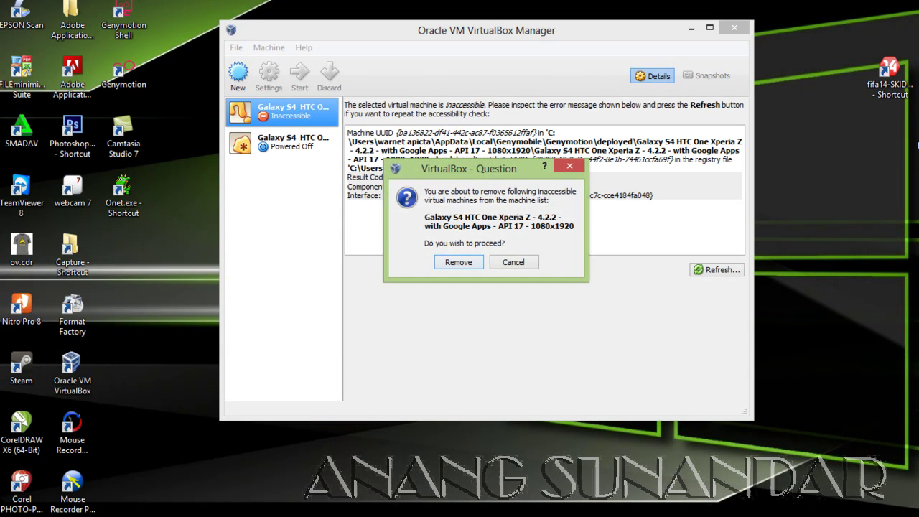
pyautogui.click(514, 262)
# Open the shared folders settings of the powered-off Galaxy S4 virtual machine and start adding a new share.
pyautogui.click(287, 142)
pyautogui.scroll(-2, 544, 265)
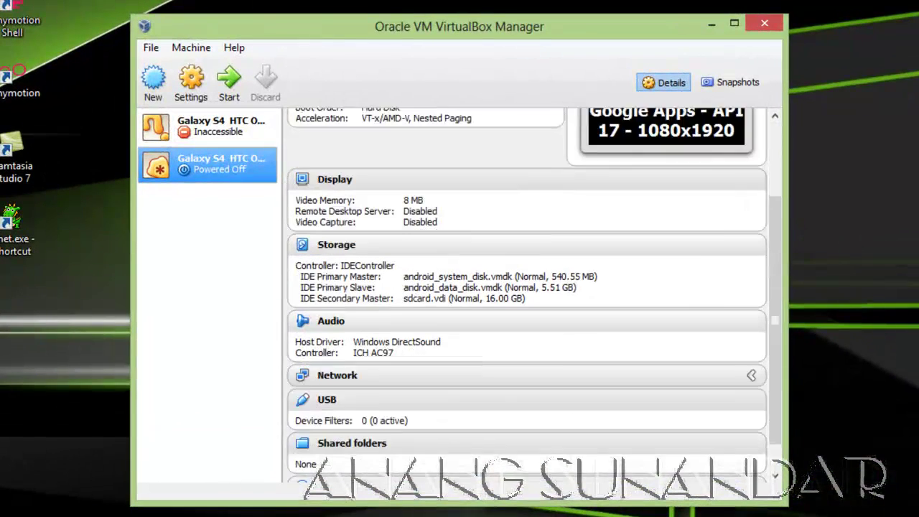
pyautogui.scroll(-1, 528, 295)
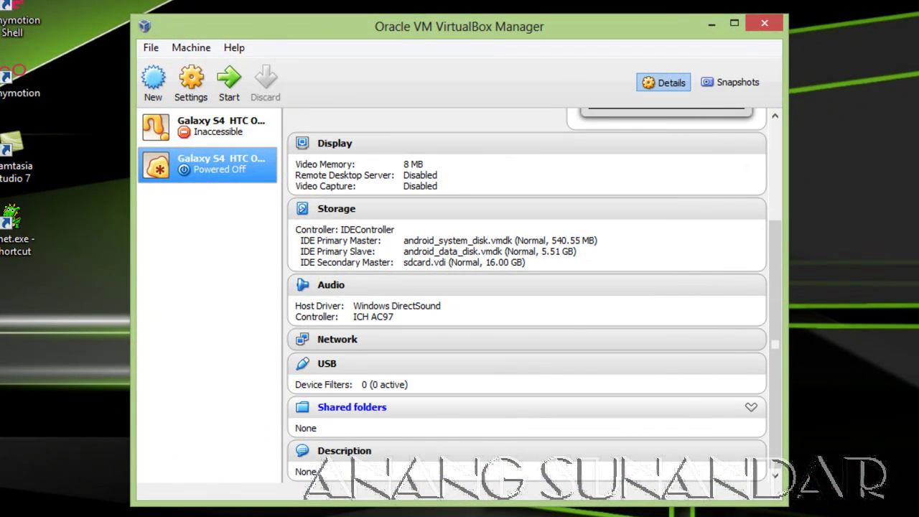
pyautogui.click(352, 407)
pyautogui.click(710, 150)
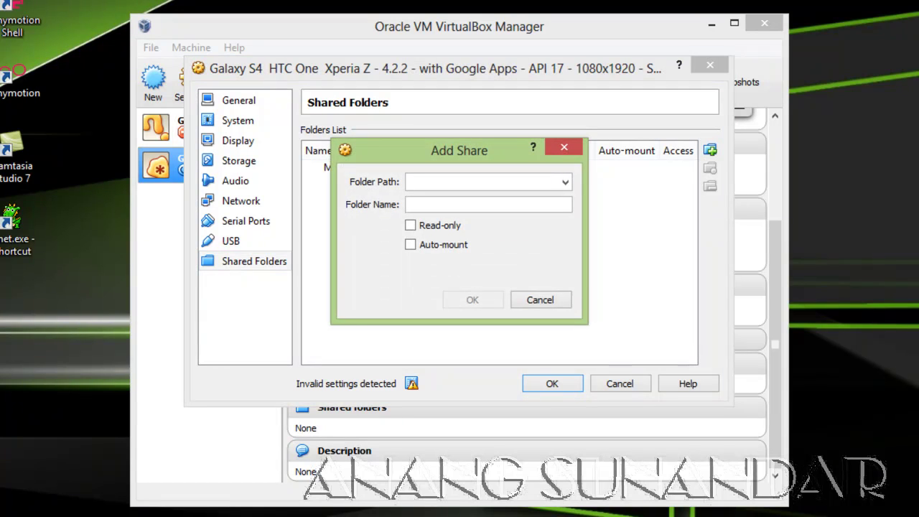
# Choose the ANDROID FOR PC folder inside APLIKASI on Local Disk (D:) as the share's folder path.
pyautogui.click(565, 182)
pyautogui.click(442, 209)
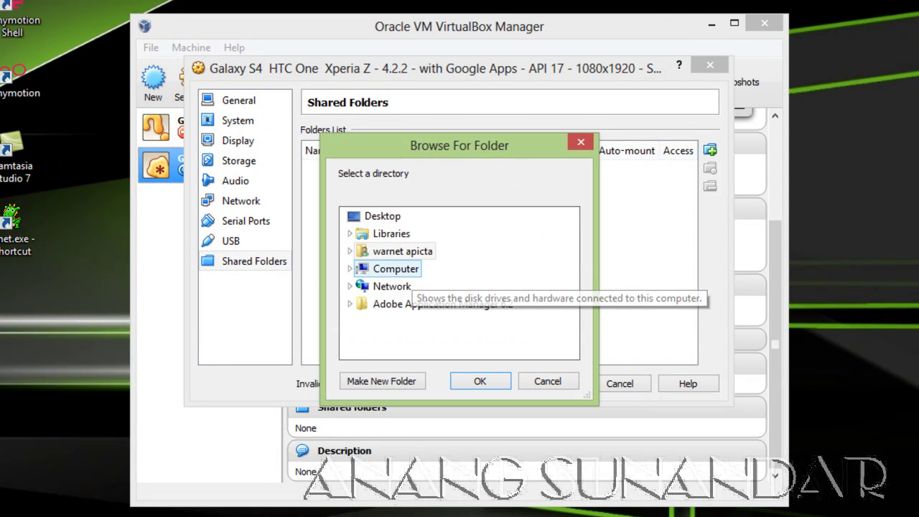
pyautogui.click(350, 268)
pyautogui.click(359, 304)
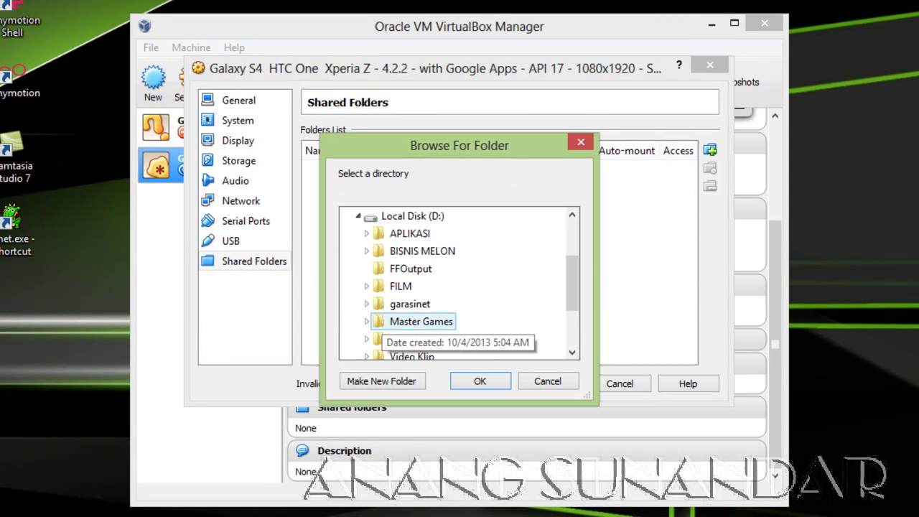
pyautogui.click(367, 233)
pyautogui.click(423, 269)
pyautogui.click(380, 268)
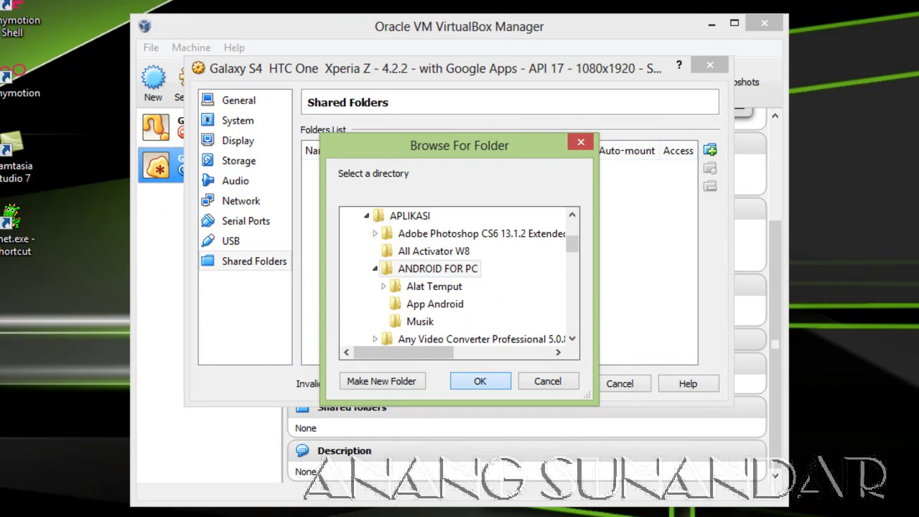
pyautogui.click(481, 382)
# Make the ANDROID_FOR_PC share read-only and auto-mounted, then save the share and the machine settings.
pyautogui.click(411, 225)
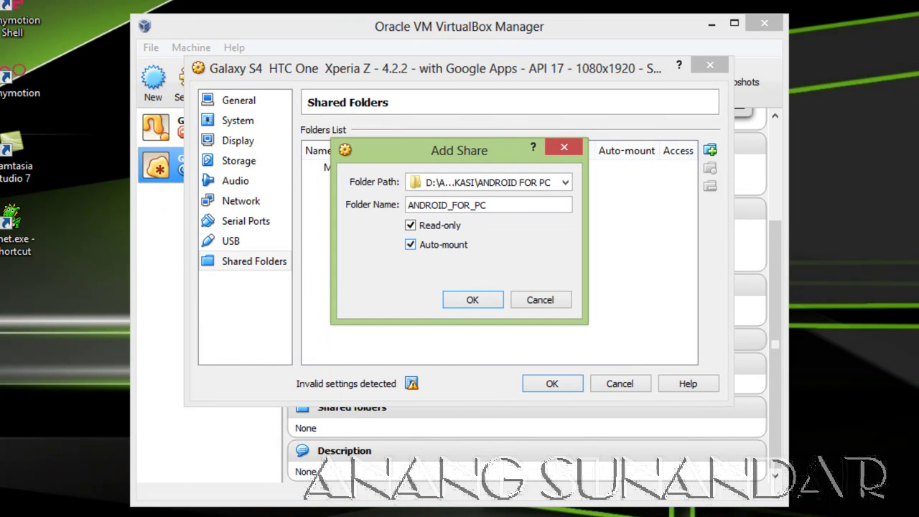
pyautogui.click(473, 300)
pyautogui.click(553, 384)
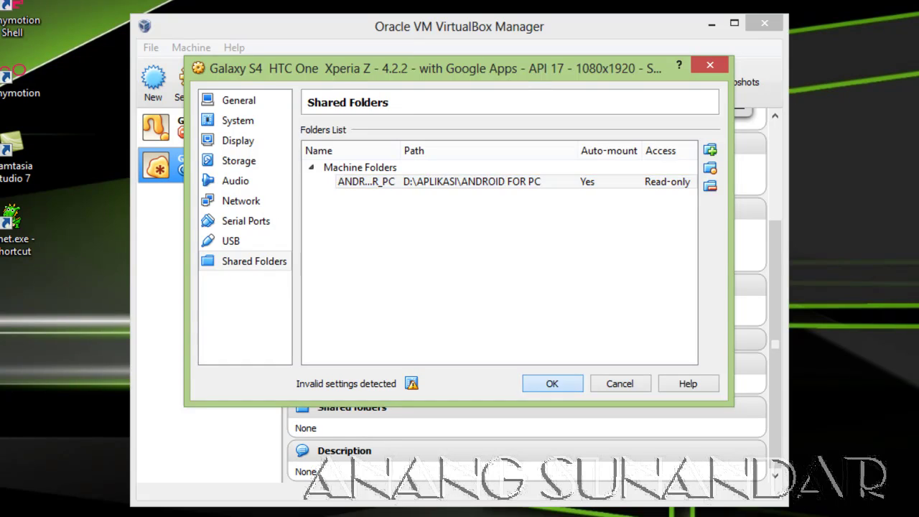
# Close VirtualBox Manager, switch to Genymotion and start the Galaxy S4 virtual device.
pyautogui.click(764, 23)
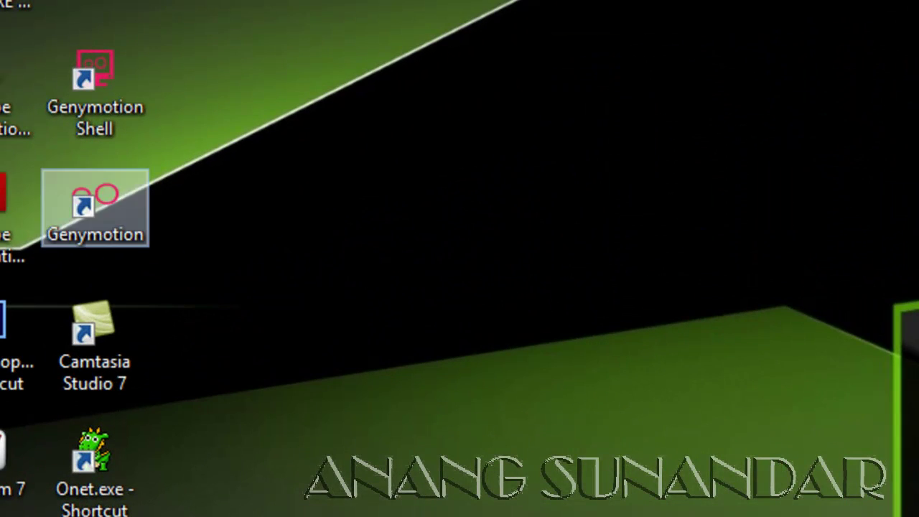
pyautogui.doubleClick(95, 208)
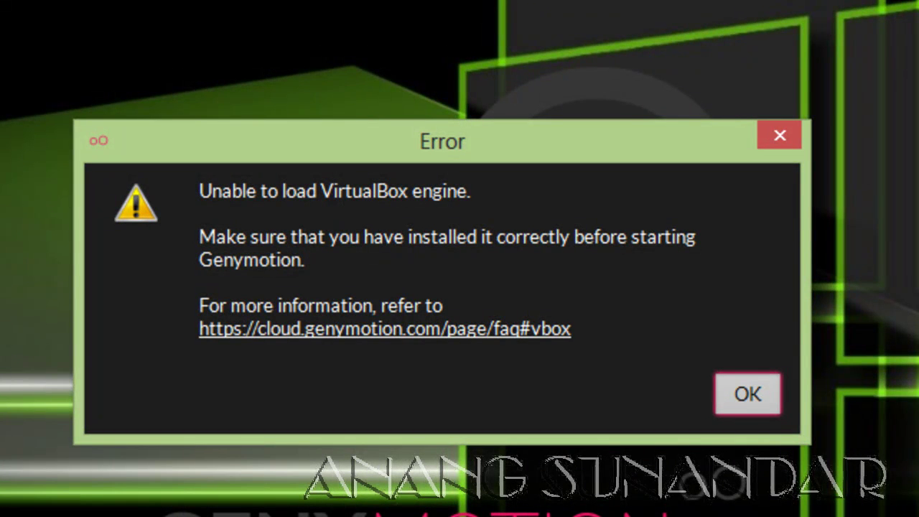
pyautogui.press('Return')
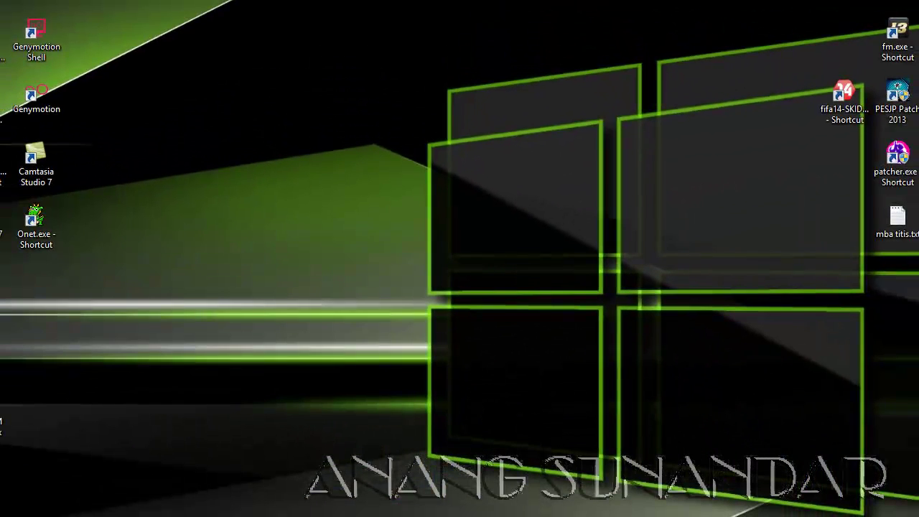
pyautogui.doubleClick(36, 96)
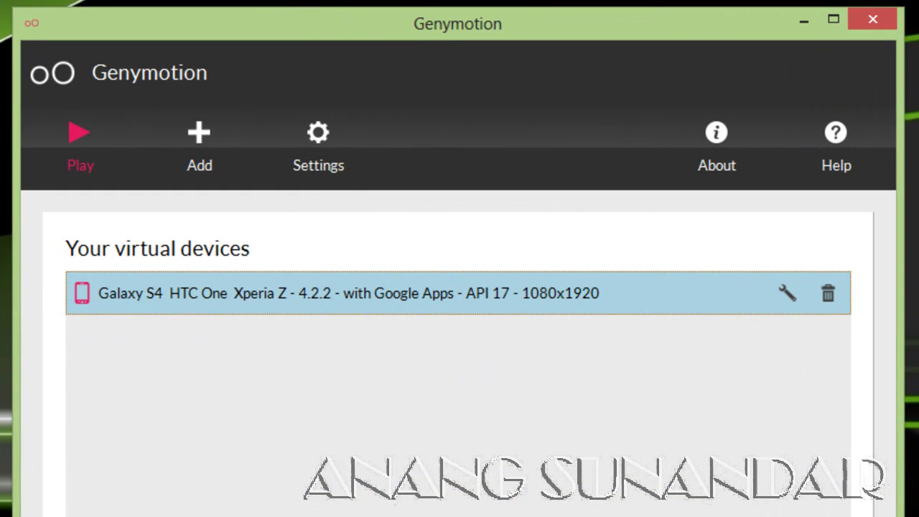
pyautogui.click(80, 143)
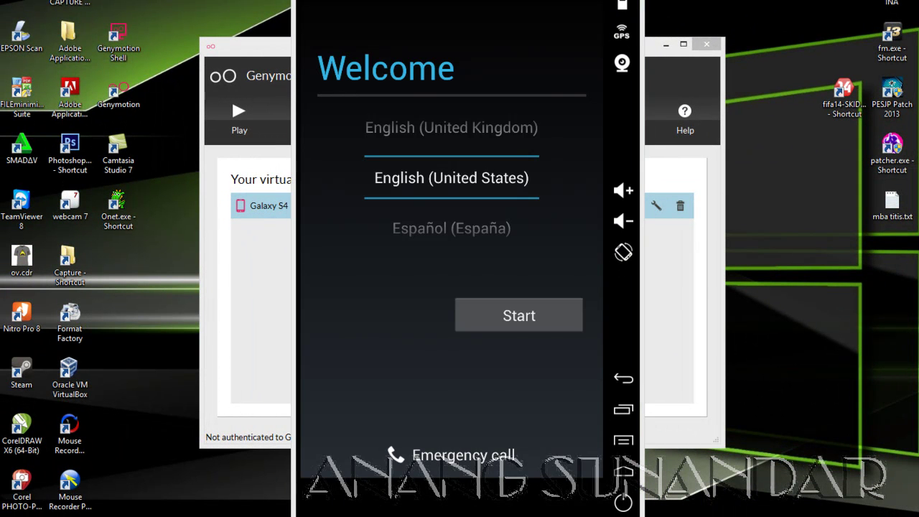
# Begin the Android first-time setup in English (United States) and get through the Google account sign-in.
pyautogui.click(520, 315)
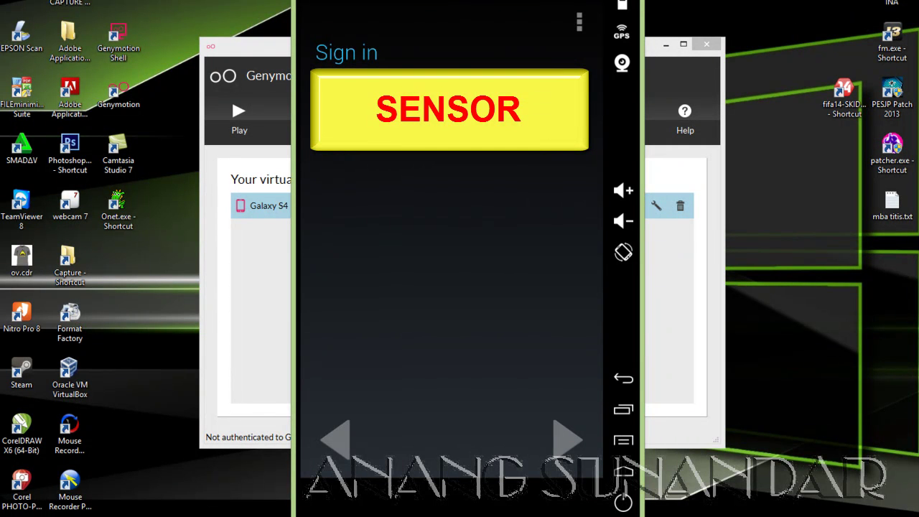
pyautogui.press('Return')
pyautogui.click(517, 314)
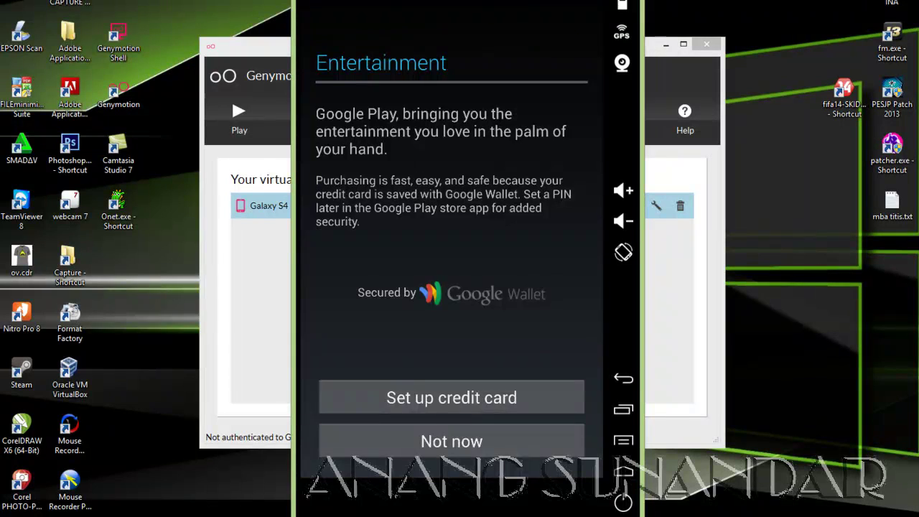
# Skip the credit card setup, keep both Google location options enabled, and finish the phone setup.
pyautogui.click(452, 442)
pyautogui.click(567, 440)
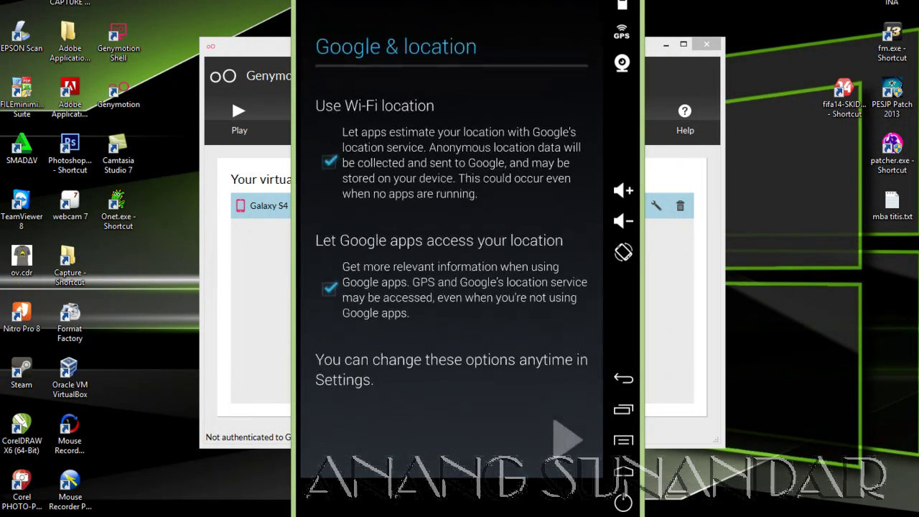
pyautogui.click(567, 438)
pyautogui.click(568, 438)
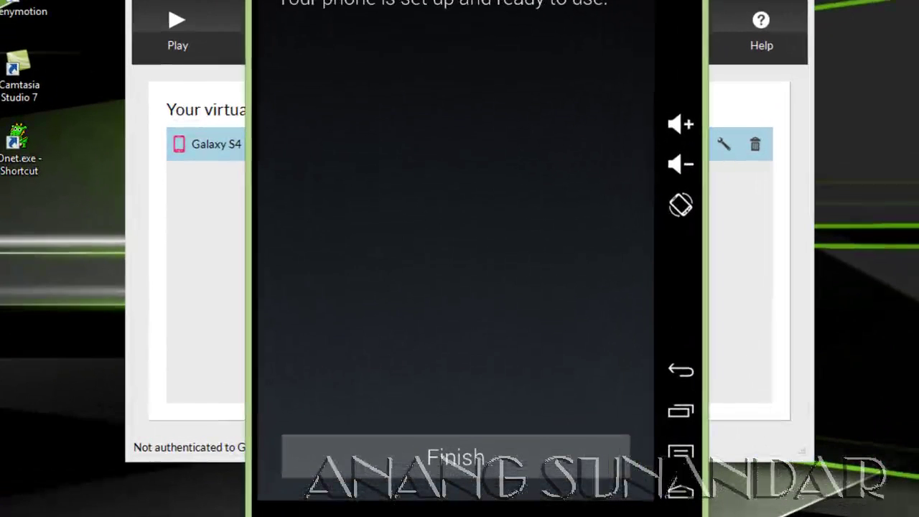
pyautogui.click(456, 457)
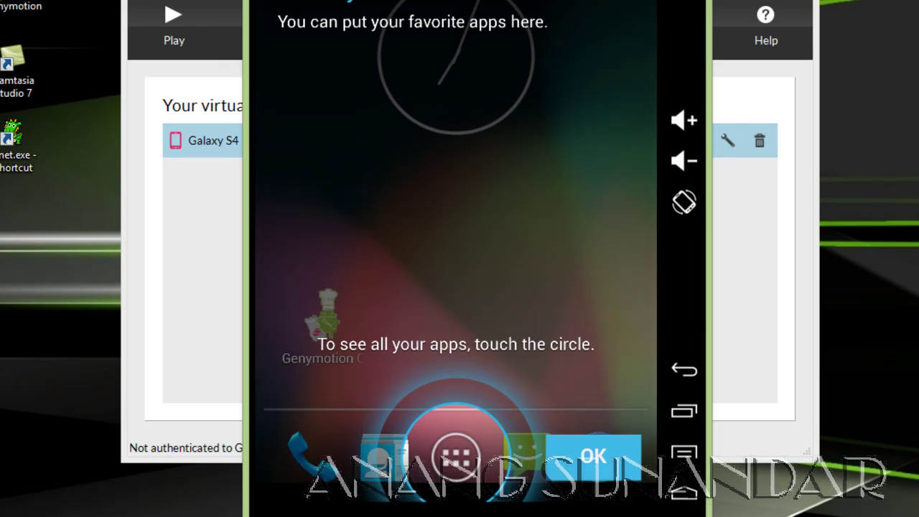
# Dismiss the home screen and app list tips, and open the Settings app from the second app page.
pyautogui.click(594, 458)
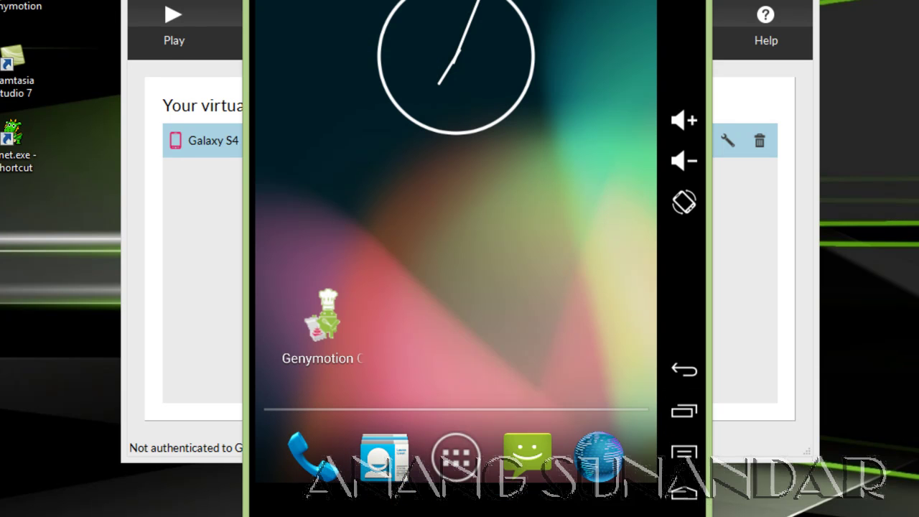
pyautogui.click(457, 457)
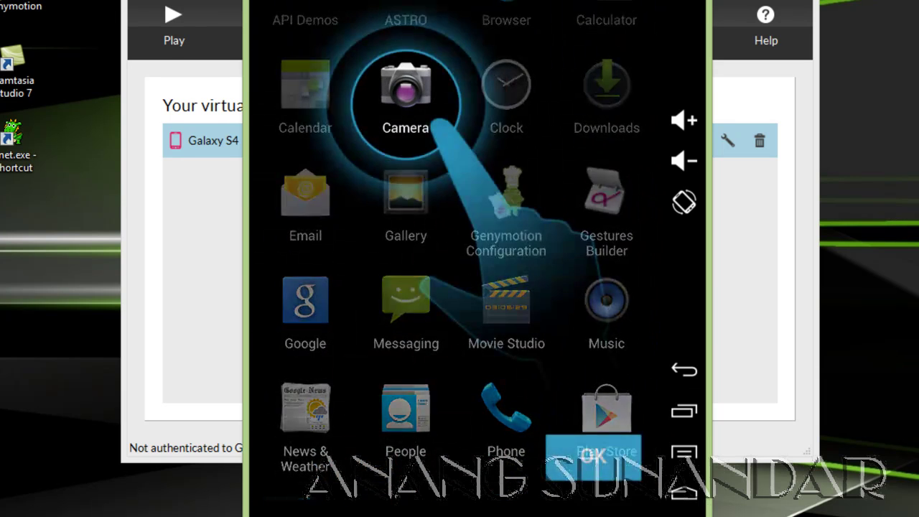
pyautogui.click(594, 458)
pyautogui.moveTo(574, 302); pyautogui.dragTo(345, 302)
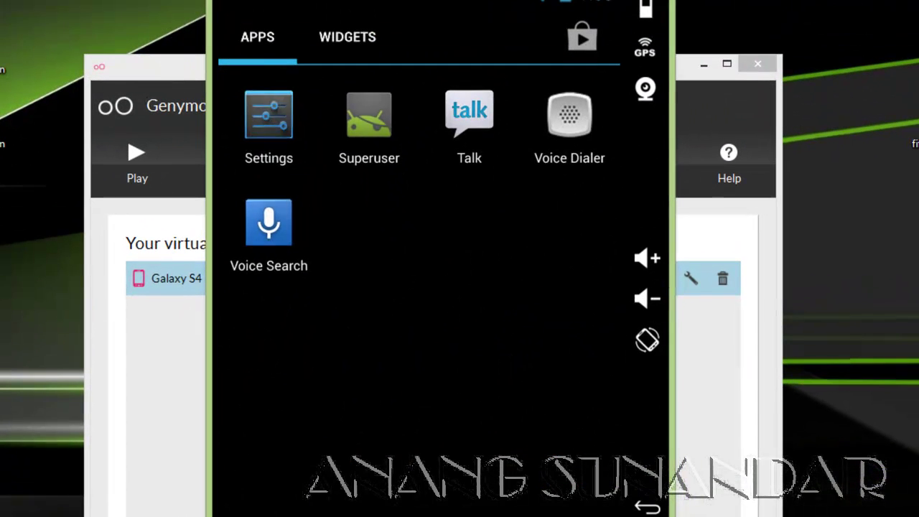
pyautogui.click(268, 115)
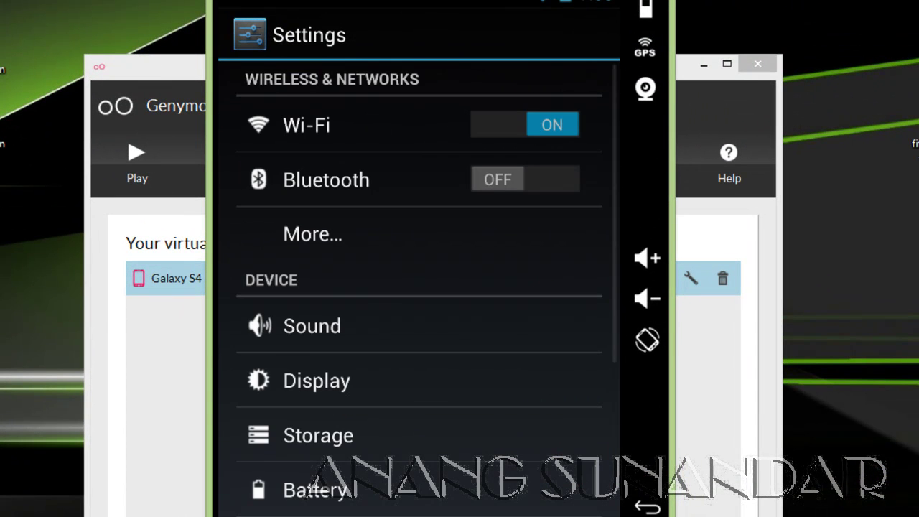
# Allow app installation from unknown sources in the device's Security settings and accept the risk agreement.
pyautogui.moveTo(417, 395); pyautogui.dragTo(417, 254)
pyautogui.scroll(-2, 419, 287)
pyautogui.click(319, 405)
pyautogui.moveTo(417, 359); pyautogui.dragTo(417, 144)
pyautogui.click(331, 392)
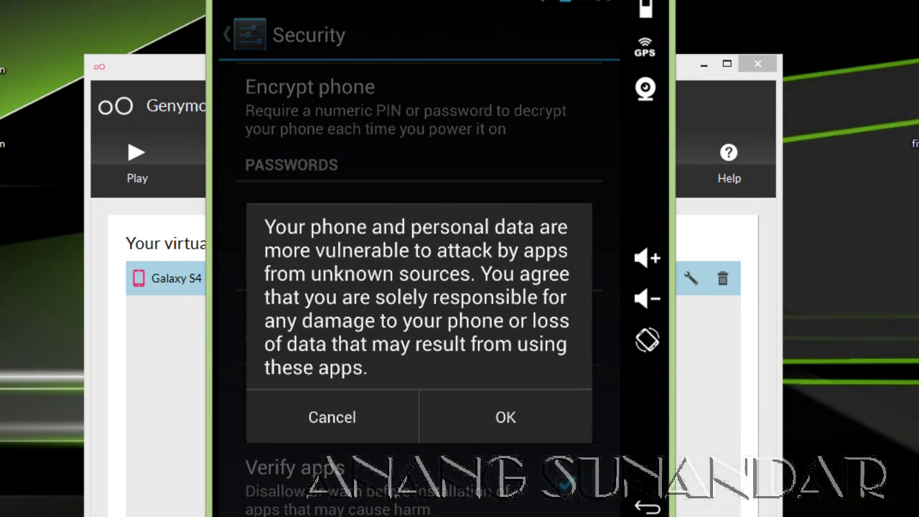
pyautogui.click(505, 416)
# Leave the device settings and open the Play Store from the first page of the app list.
pyautogui.click(647, 508)
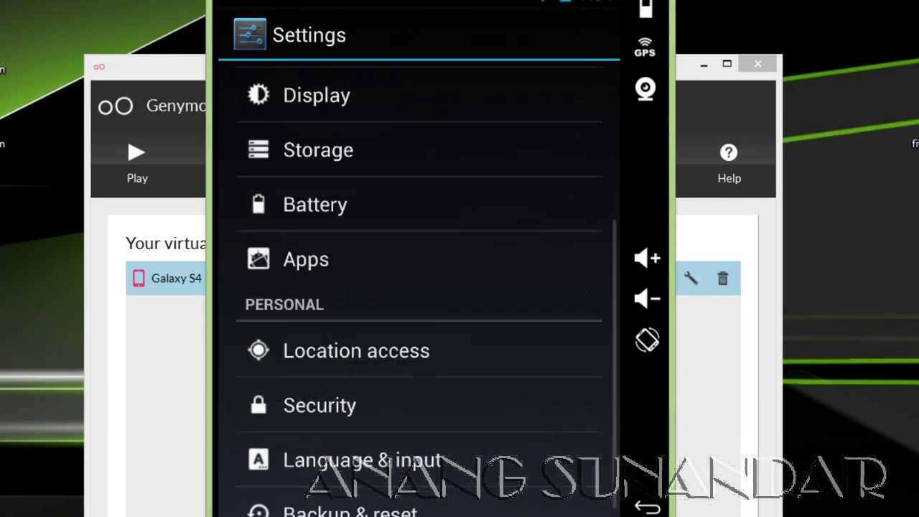
pyautogui.click(647, 508)
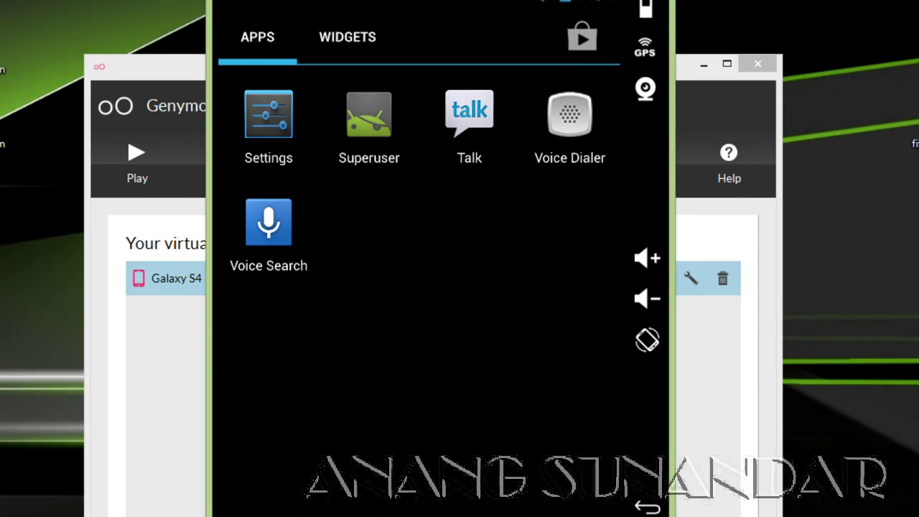
pyautogui.click(648, 508)
pyautogui.click(420, 516)
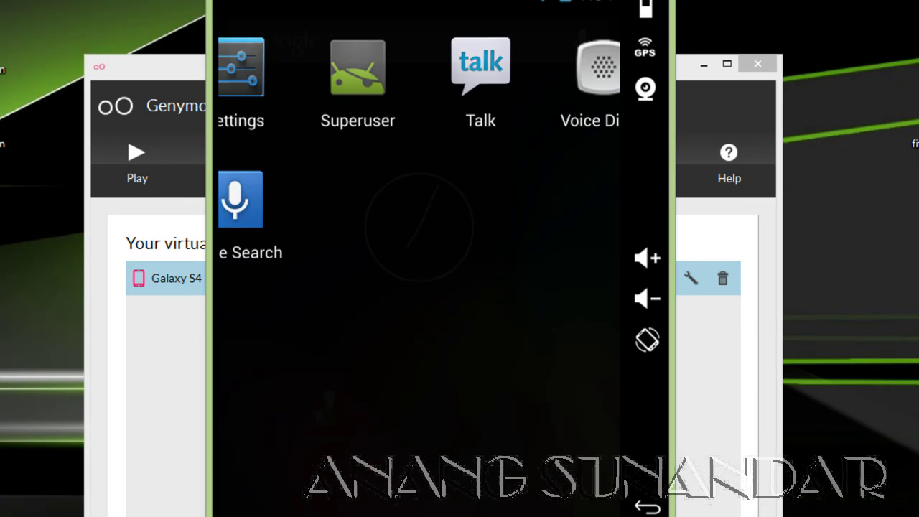
pyautogui.moveTo(345, 324); pyautogui.dragTo(532, 323)
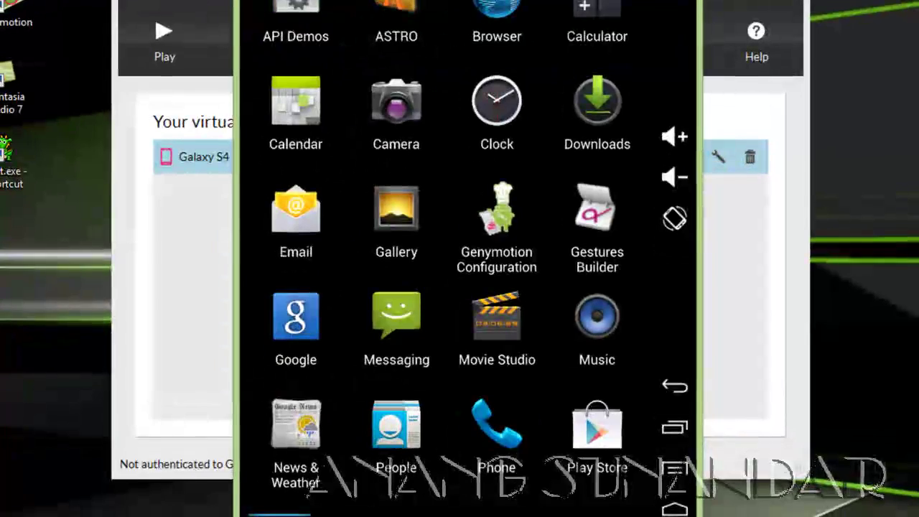
pyautogui.click(597, 426)
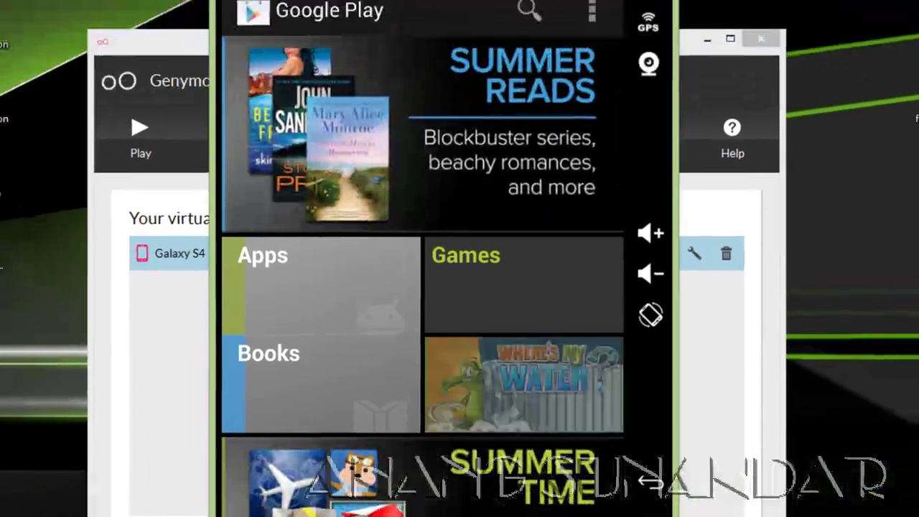
# Display the Top Free list in the Apps section of Google Play.
pyautogui.click(338, 194)
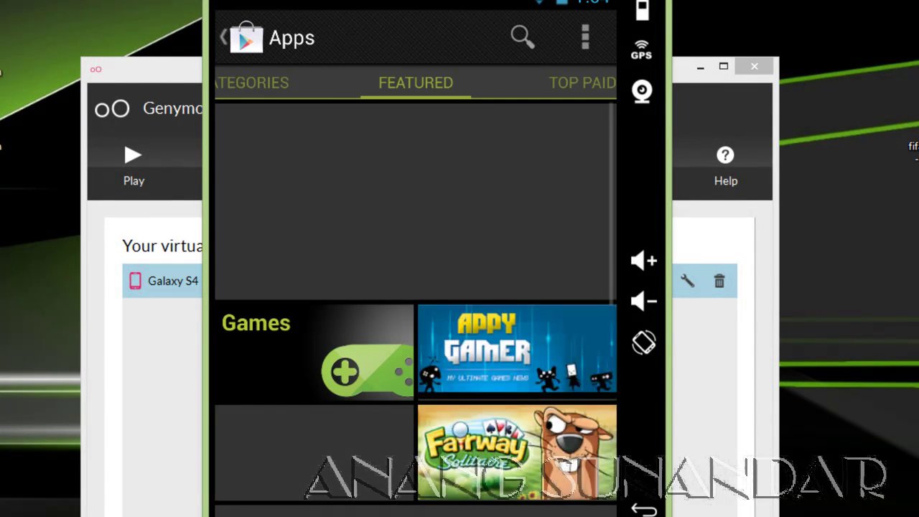
pyautogui.scroll(-4, 415, 309)
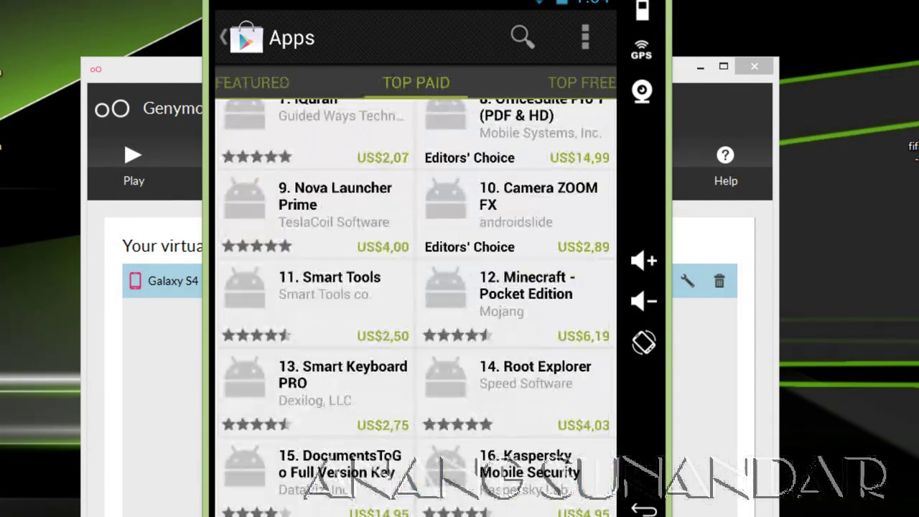
pyautogui.moveTo(546, 302); pyautogui.dragTo(309, 302)
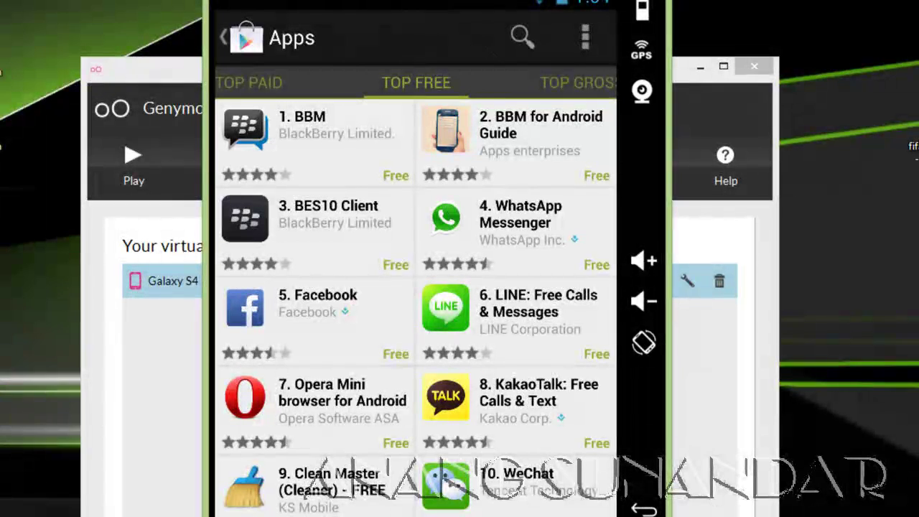
# Install BBM by BlackBerry Limited from the Top Free list, accept its permissions, and toggle automatic updating.
pyautogui.click(315, 144)
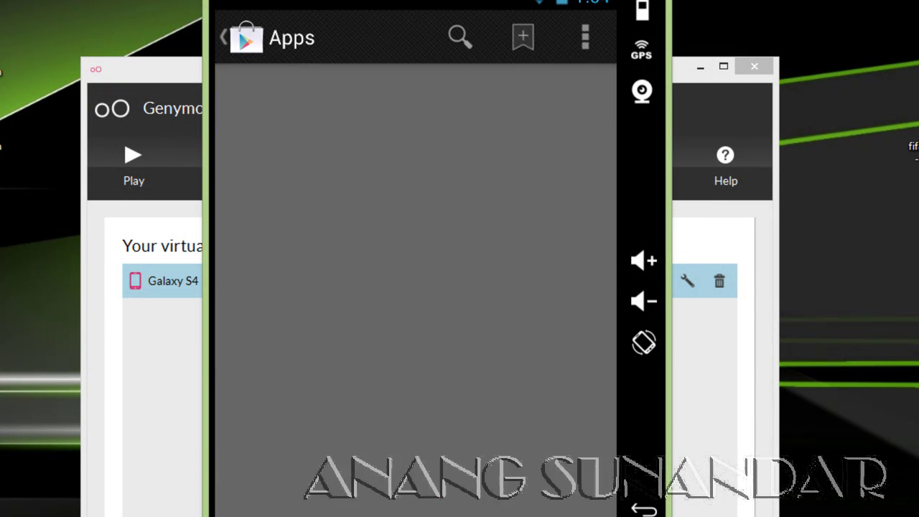
pyautogui.click(555, 115)
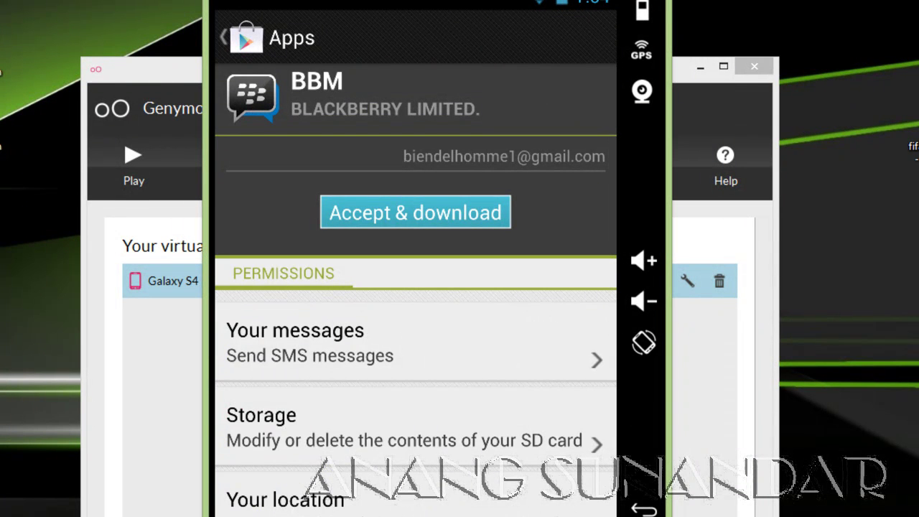
pyautogui.click(415, 212)
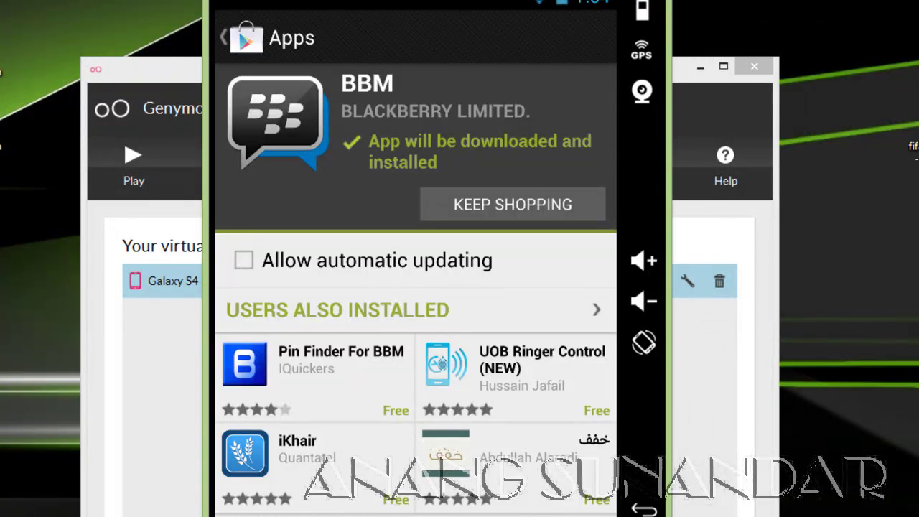
pyautogui.click(244, 260)
pyautogui.click(503, 386)
pyautogui.click(244, 260)
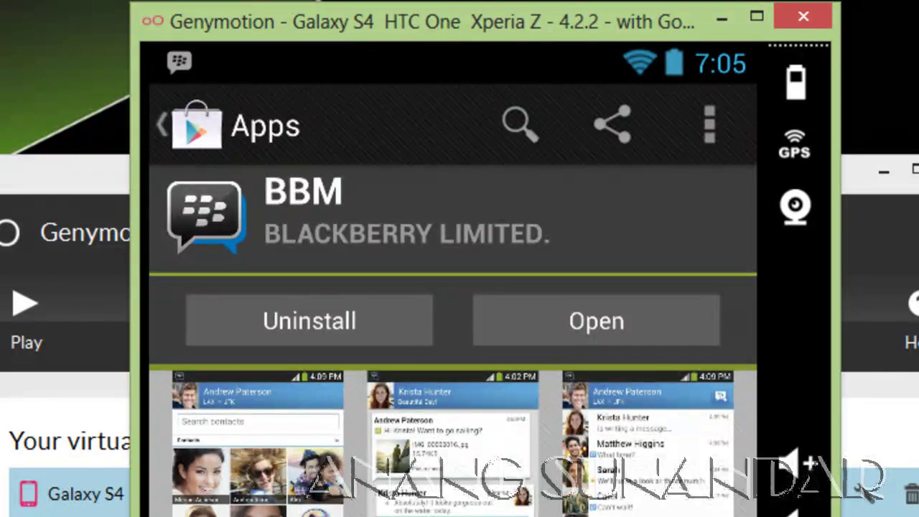
# Try to open BBM from its store page, and try again from the device's app list after leaving Google Play.
pyautogui.click(596, 321)
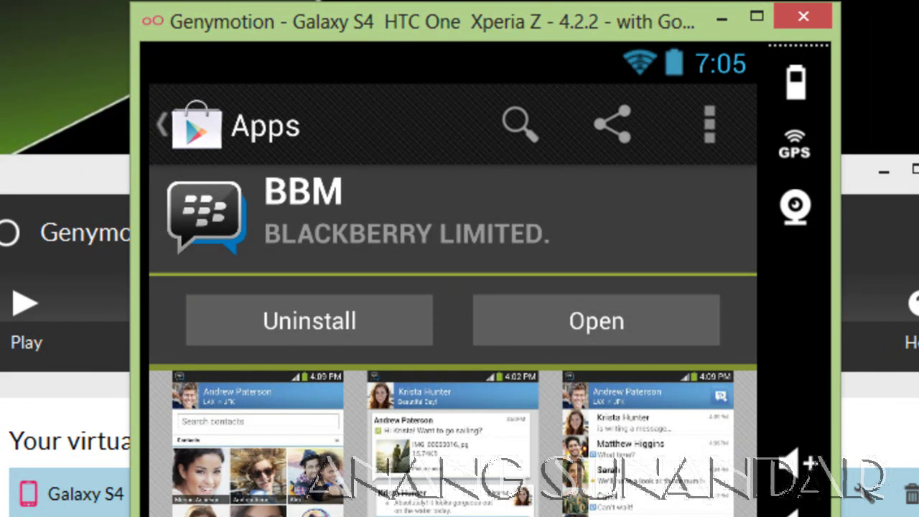
pyautogui.press('Escape')
pyautogui.press('Escape')
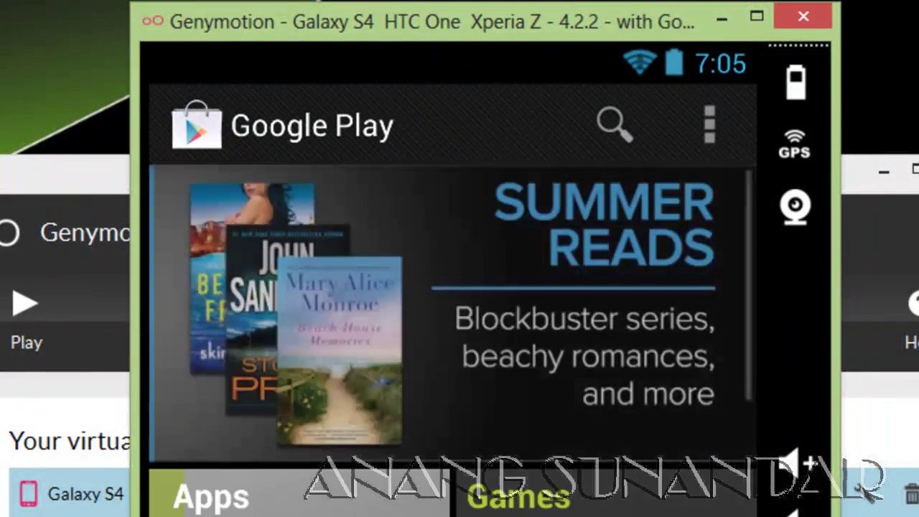
pyautogui.press('Escape')
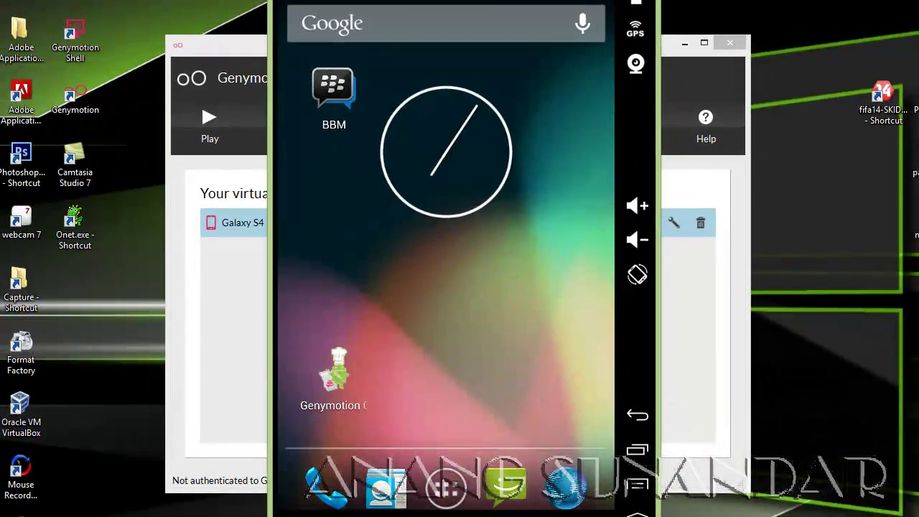
pyautogui.click(446, 489)
pyautogui.click(489, 87)
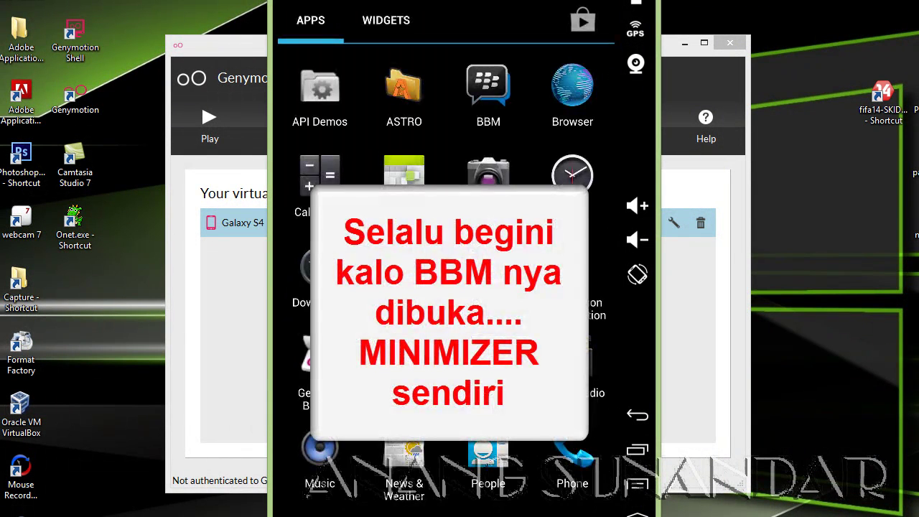
# Open ASTRO's File Manager, accepting the initial notices and postponing the theme choice.
pyautogui.click(403, 88)
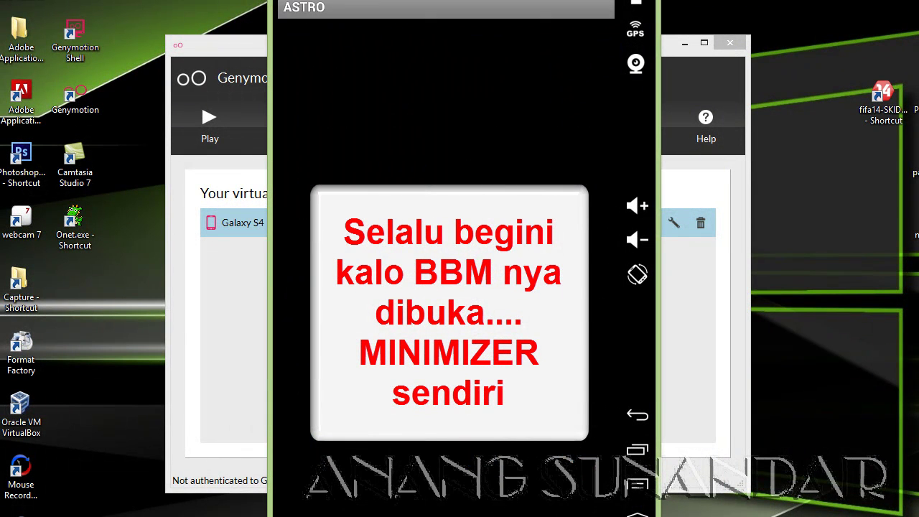
pyautogui.click(370, 484)
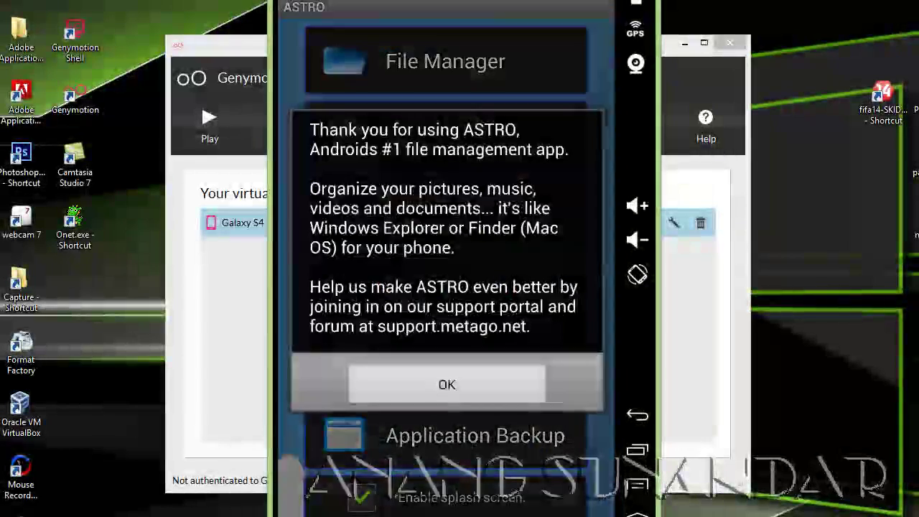
pyautogui.click(446, 385)
pyautogui.click(446, 61)
pyautogui.click(445, 61)
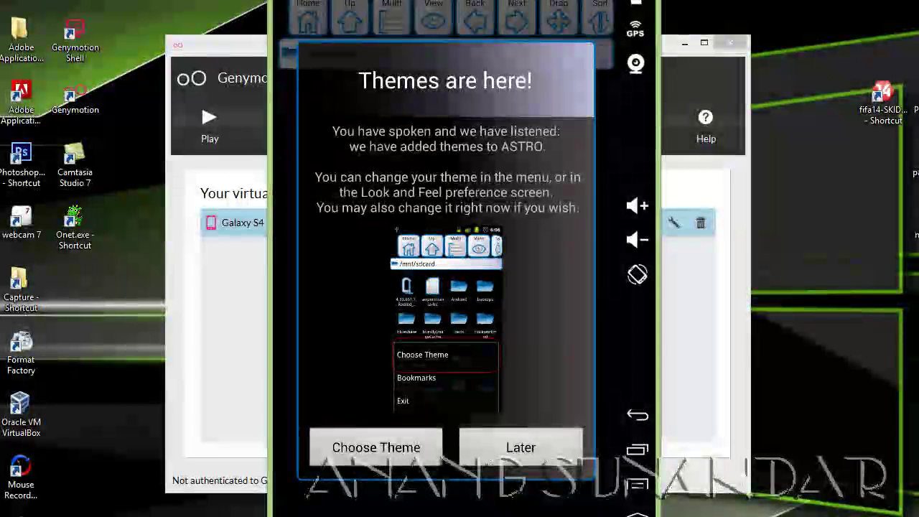
pyautogui.click(520, 441)
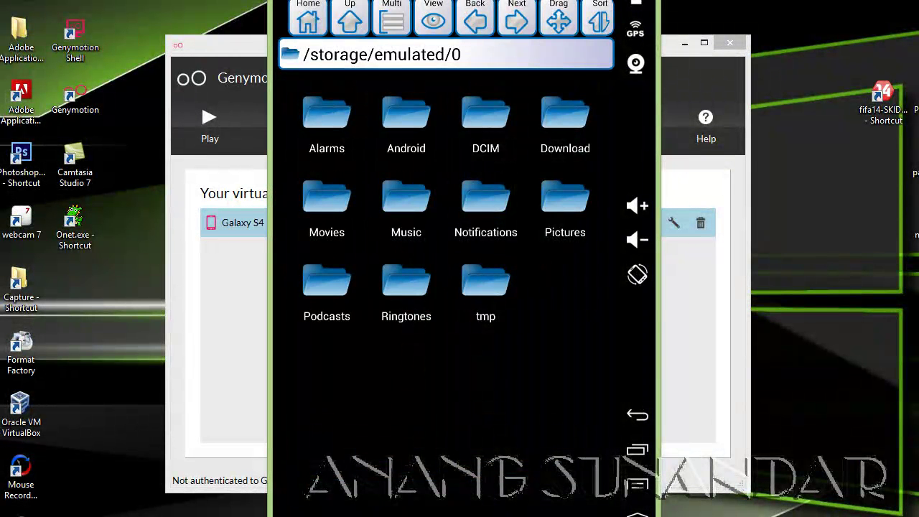
# Go up to the device's root directory and open the shared folder inside mnt to access its contents.
pyautogui.click(350, 20)
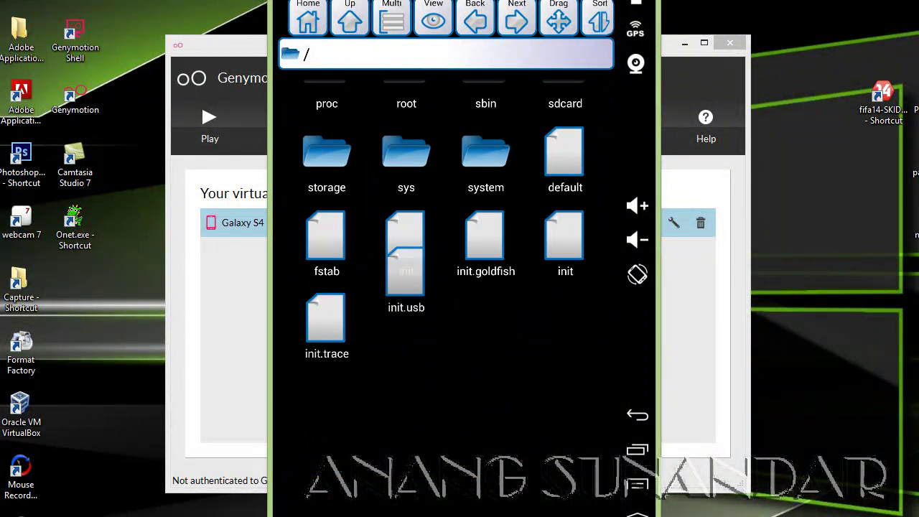
pyautogui.scroll(4, 445, 272)
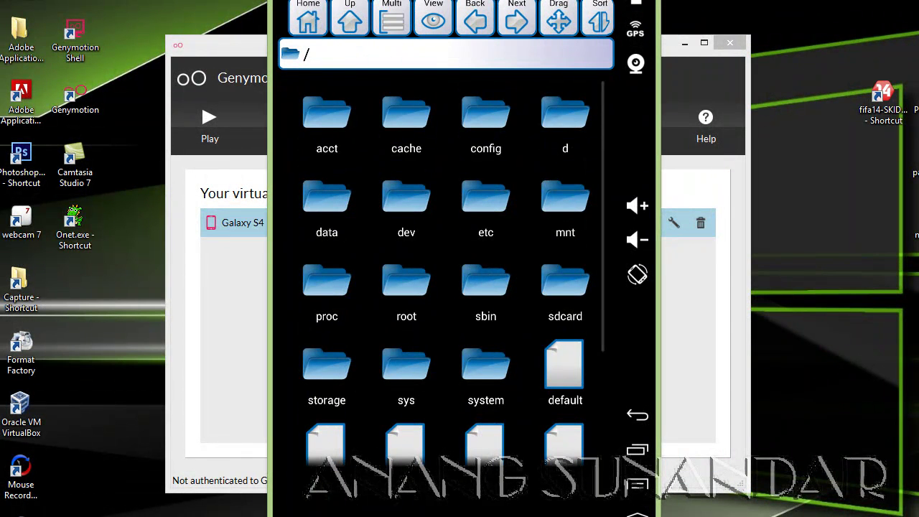
pyautogui.click(566, 197)
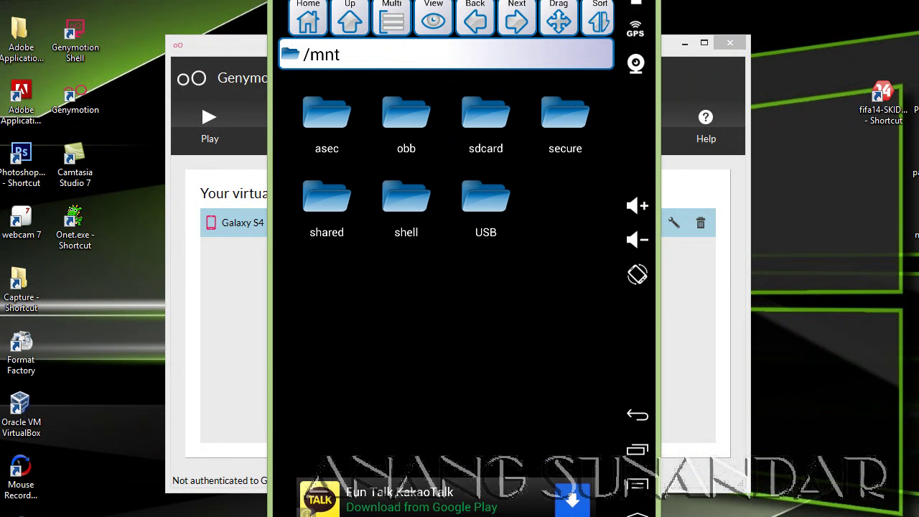
pyautogui.click(327, 205)
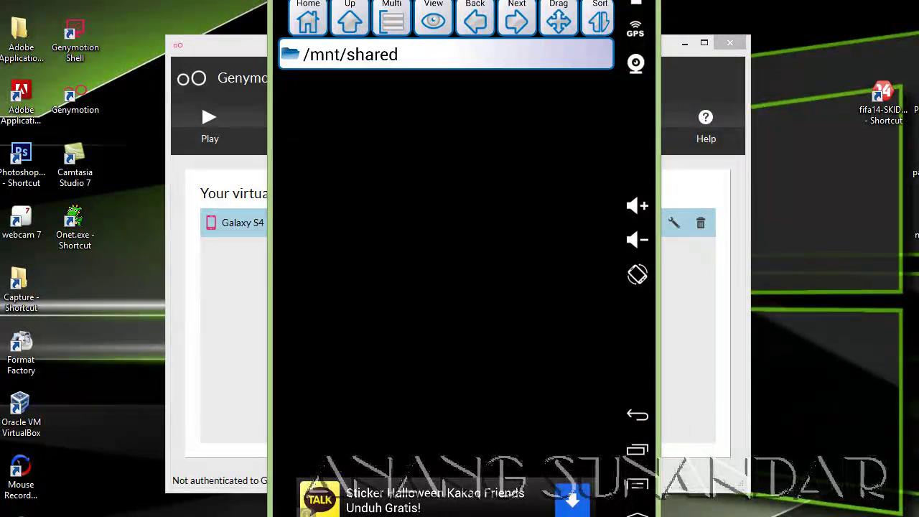
pyautogui.click(327, 126)
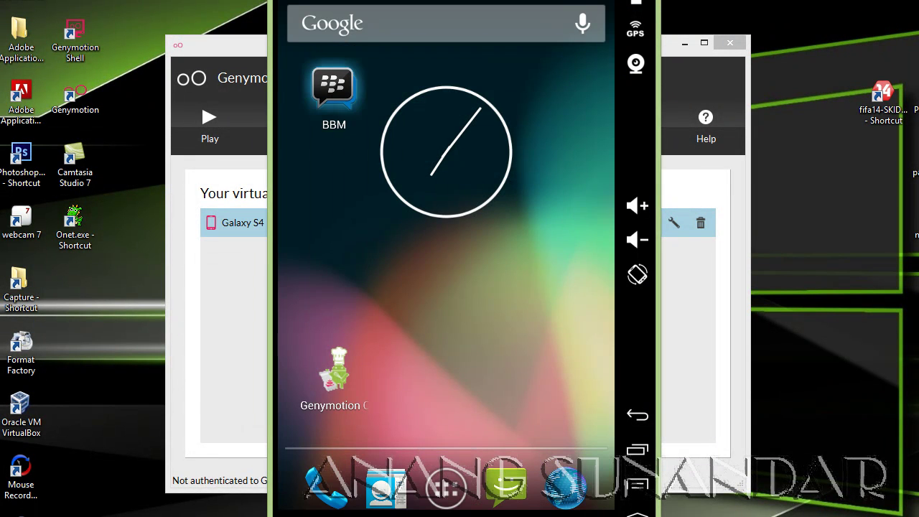
# Try to launch BBM from the virtual device's home screen.
pyautogui.click(328, 86)
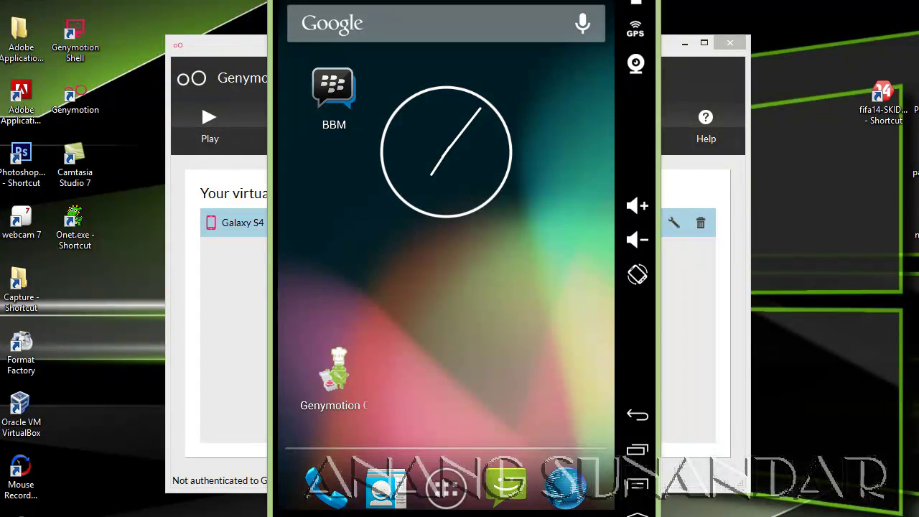
pyautogui.click(333, 89)
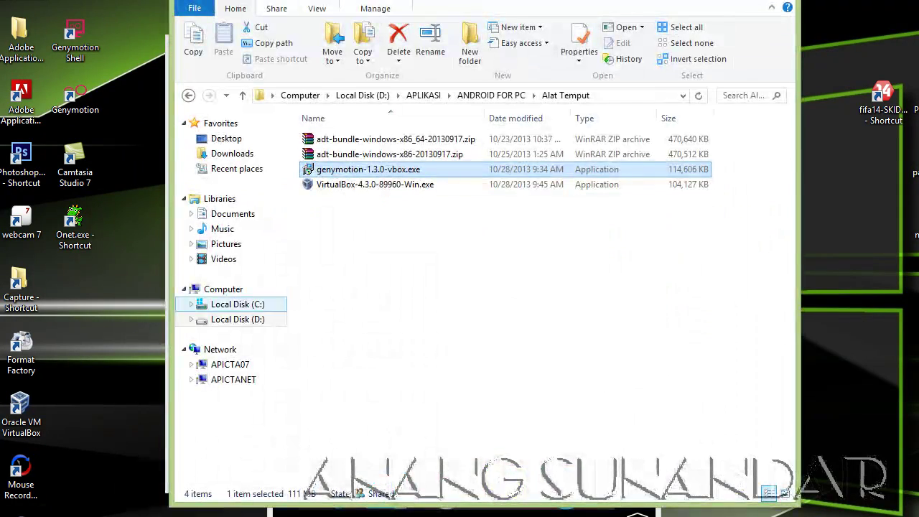
# Switch to File Explorer and open the properties of Computer.
pyautogui.rightClick(214, 290)
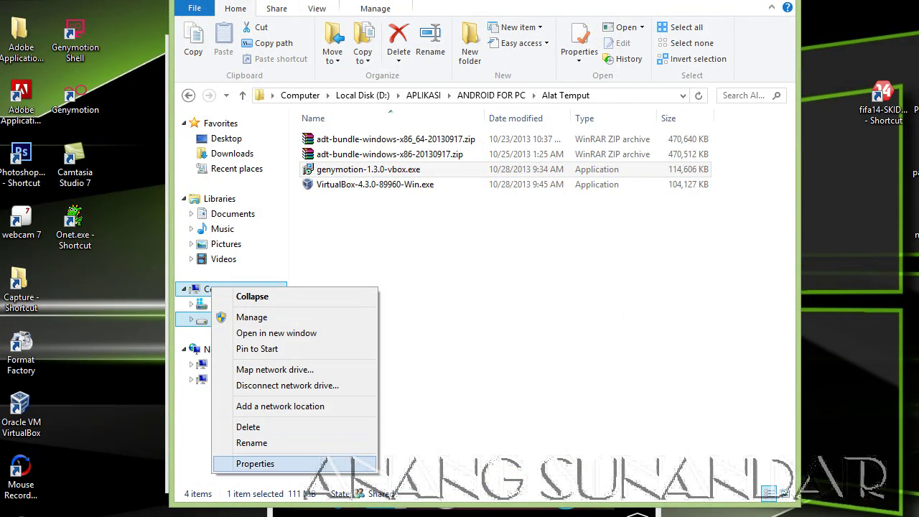